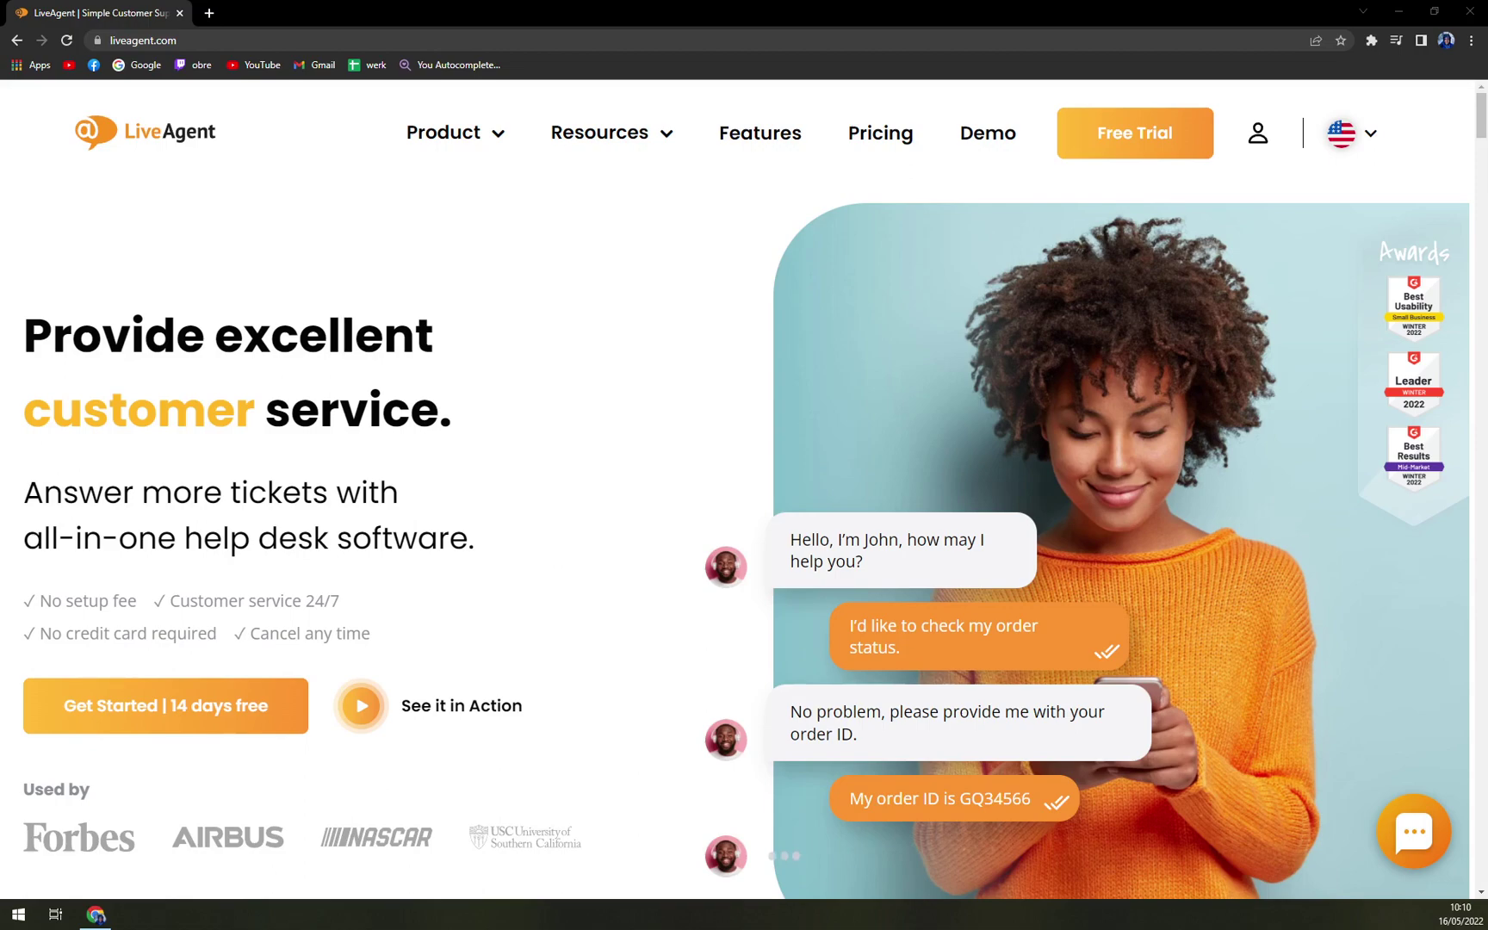
pyautogui.scroll(-4, 349, 548)
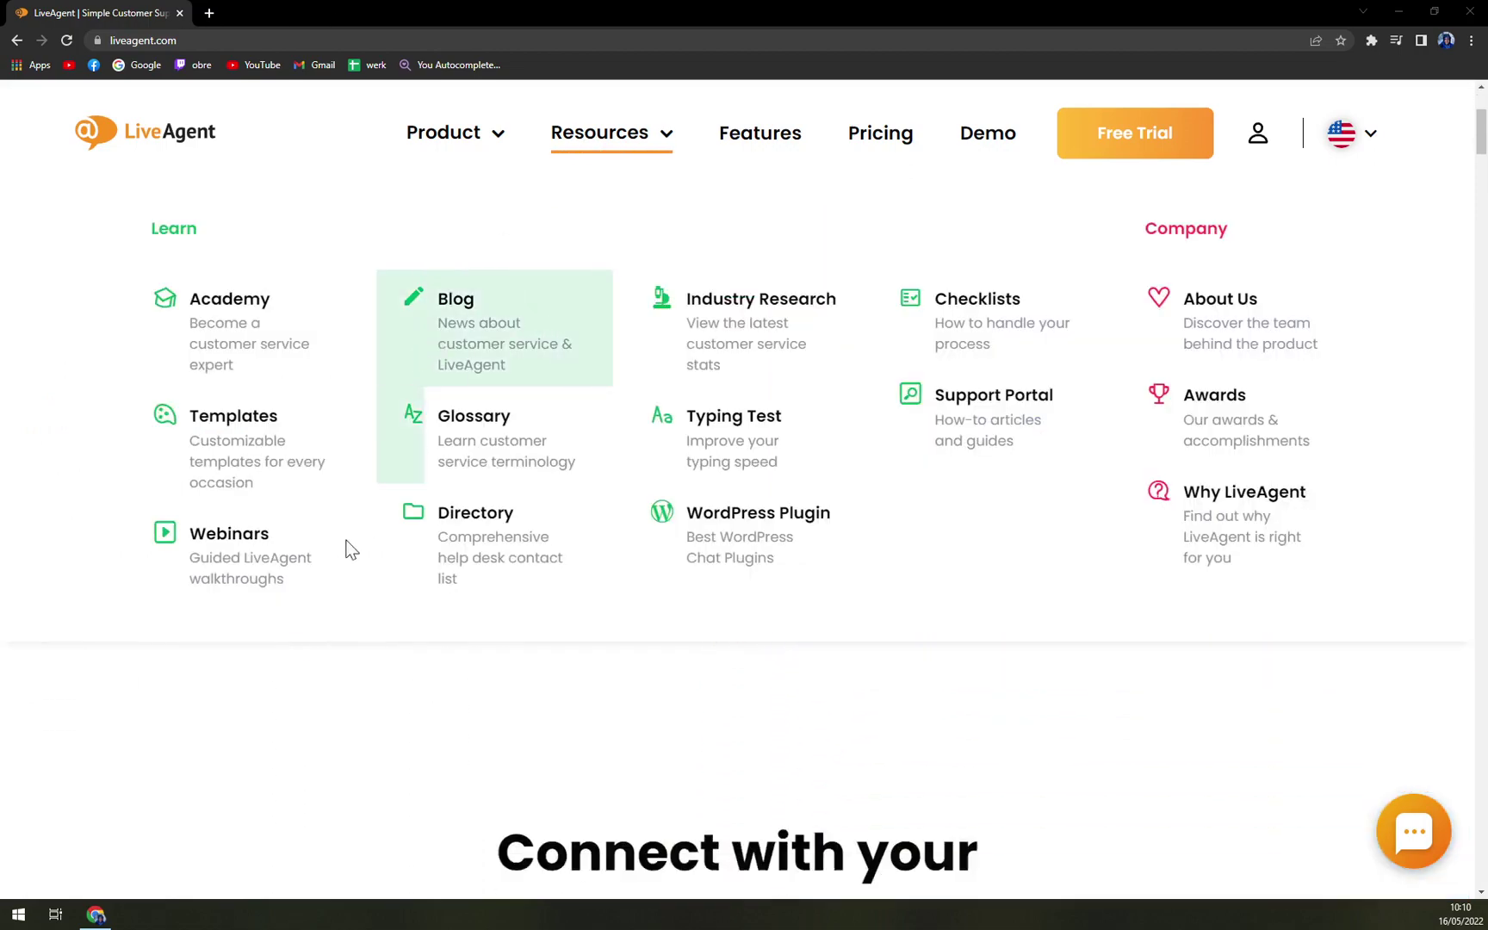
pyautogui.scroll(-2, 699, 488)
pyautogui.scroll(2, 745, 517)
pyautogui.scroll(3, 698, 675)
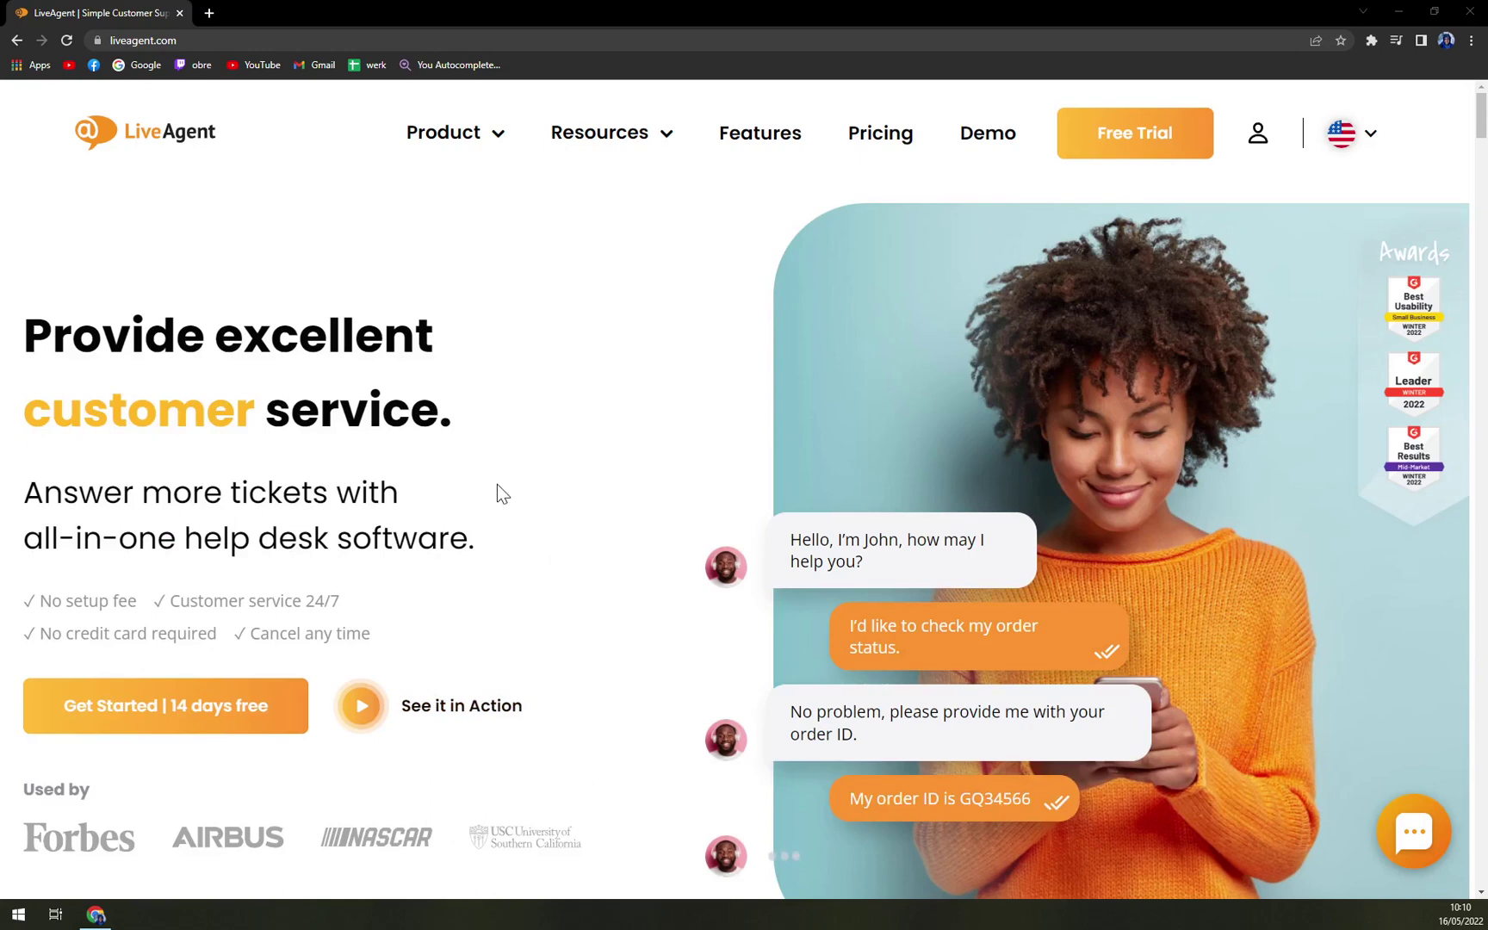
pyautogui.scroll(-2, 497, 485)
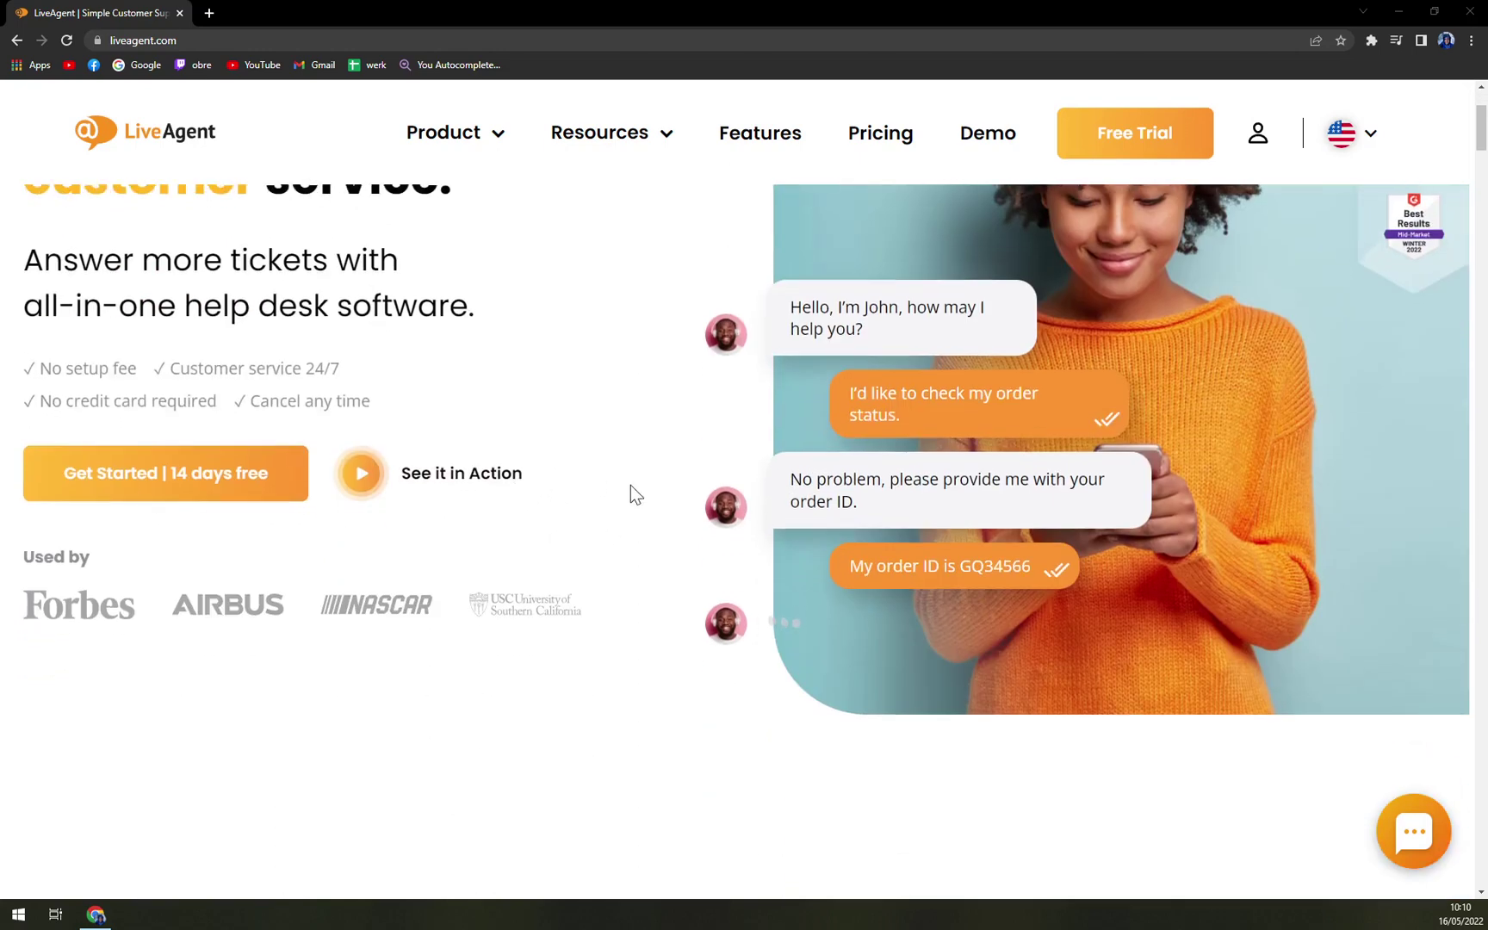
pyautogui.scroll(-2, 674, 486)
pyautogui.scroll(-2, 683, 495)
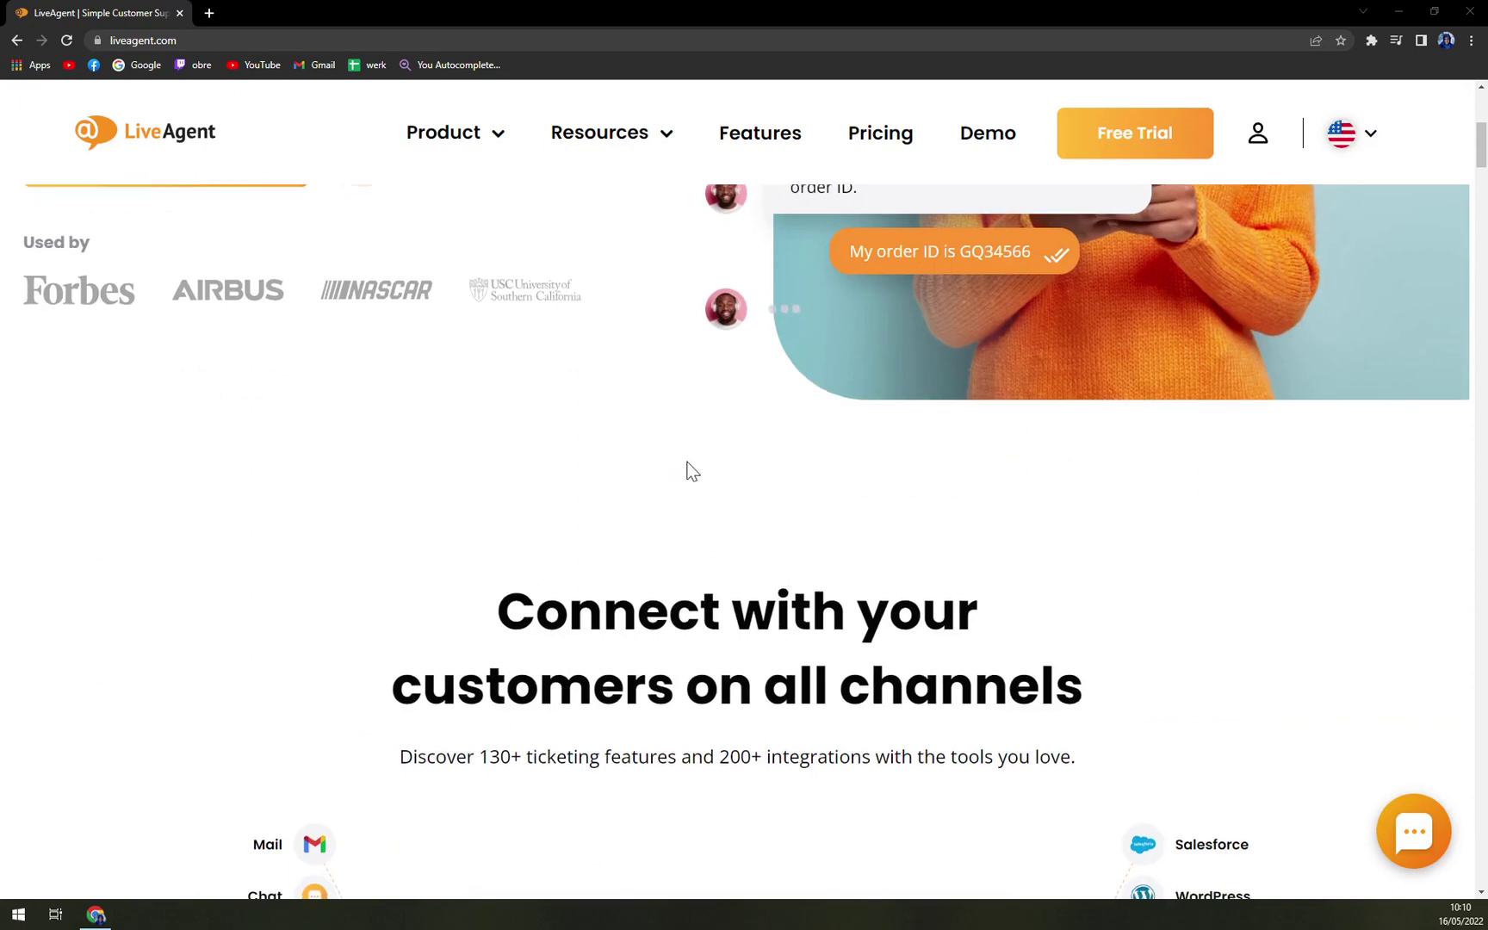
pyautogui.scroll(-3, 687, 464)
pyautogui.scroll(-3, 687, 468)
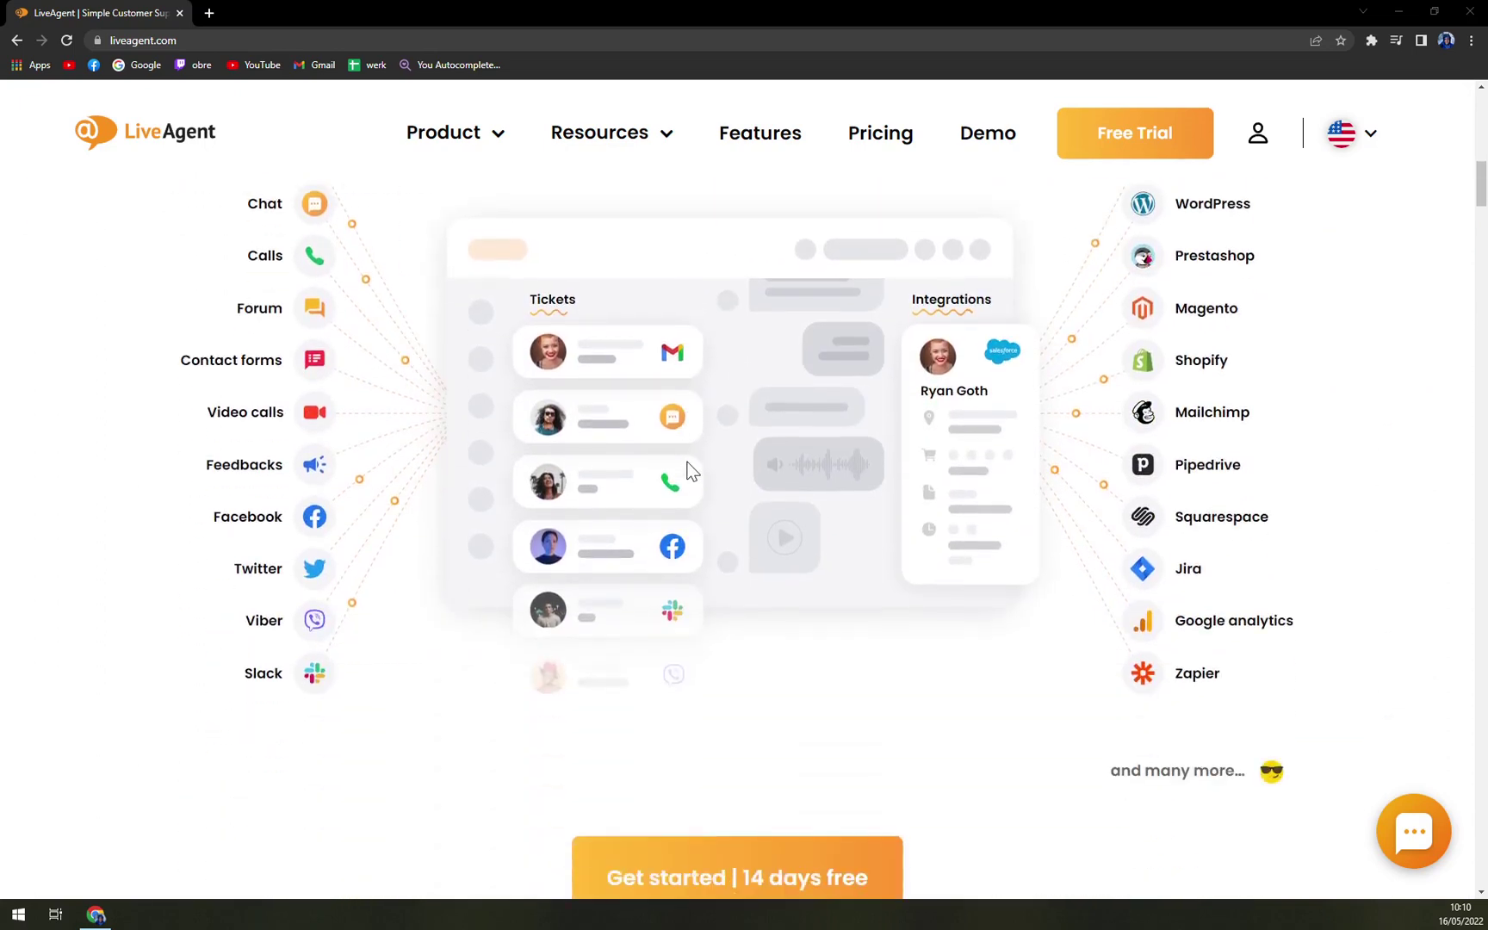
pyautogui.scroll(5, 685, 468)
pyautogui.scroll(4, 689, 471)
pyautogui.scroll(2, 700, 477)
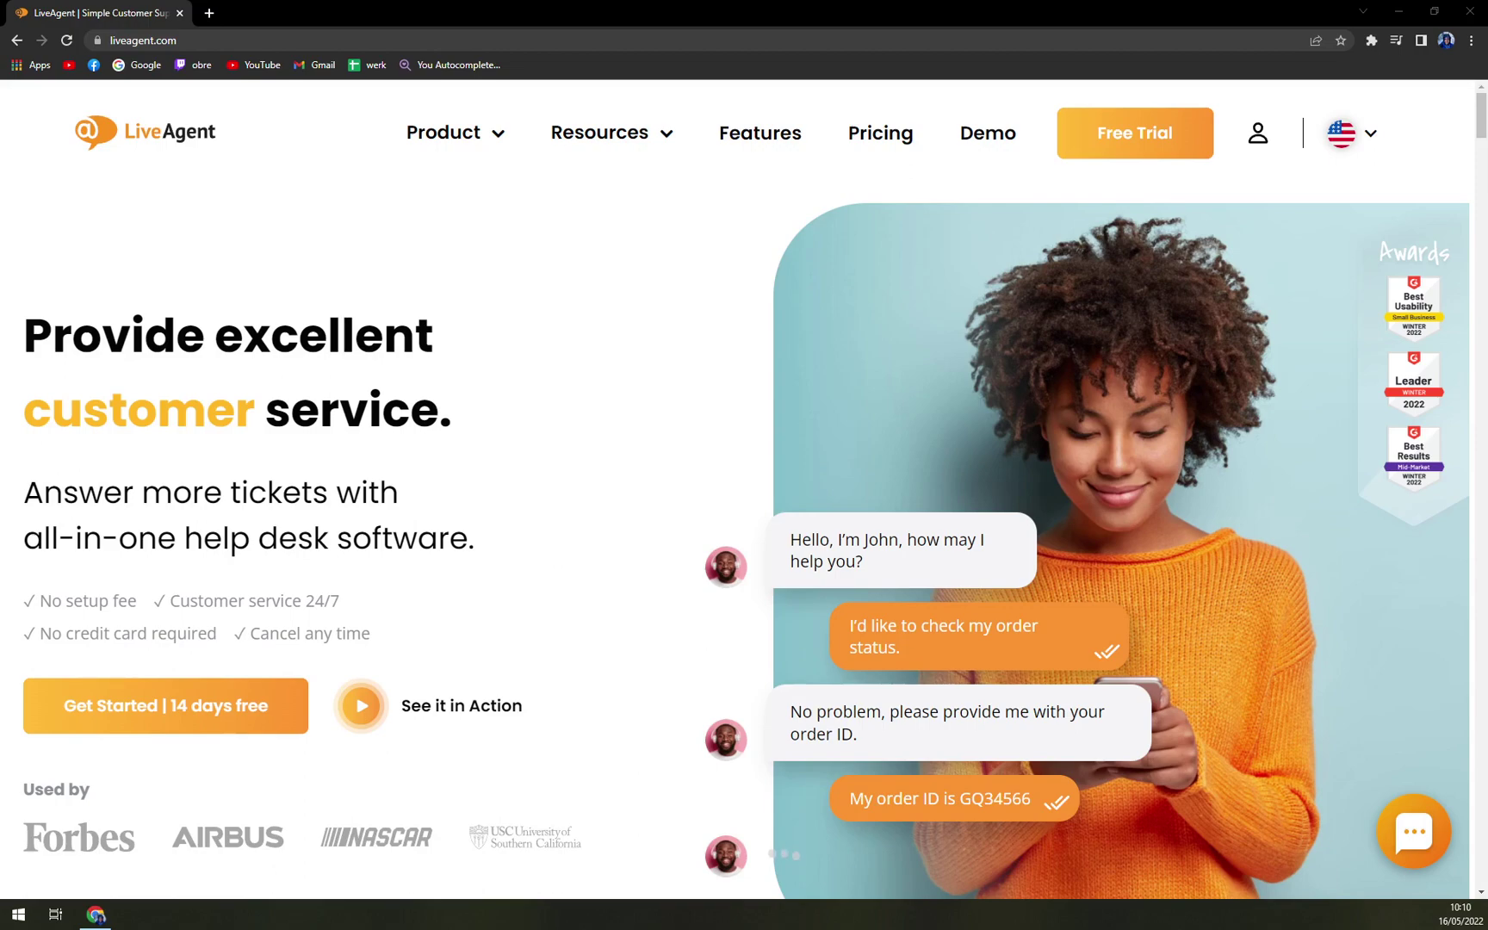
pyautogui.scroll(-1, 398, 225)
pyautogui.scroll(-3, 466, 363)
pyautogui.scroll(-5, 450, 365)
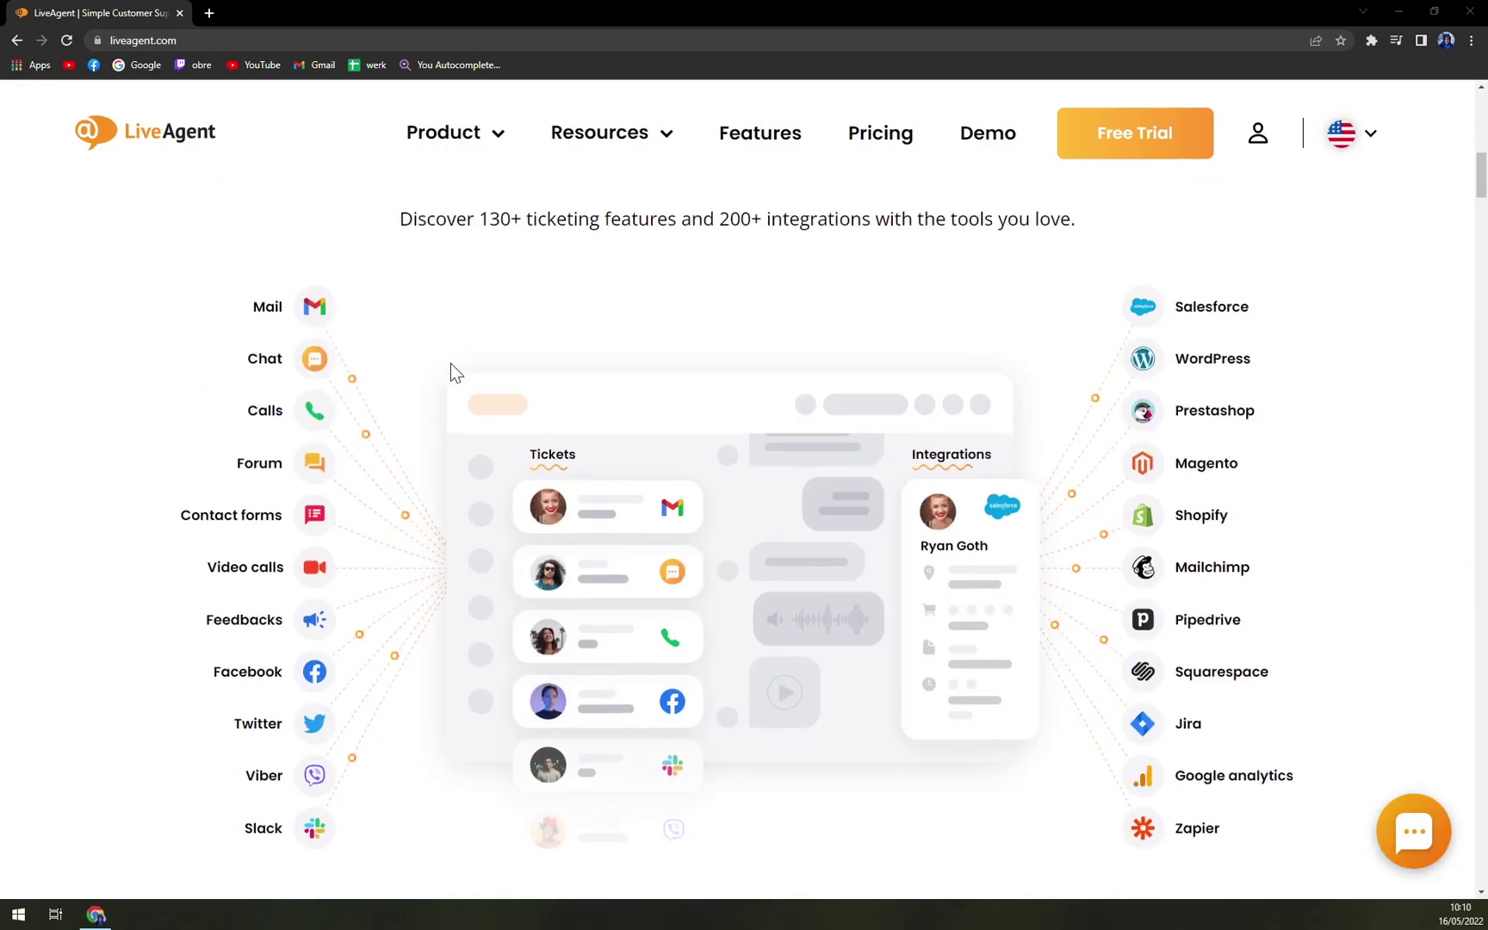
pyautogui.scroll(6, 453, 373)
pyautogui.scroll(4, 452, 373)
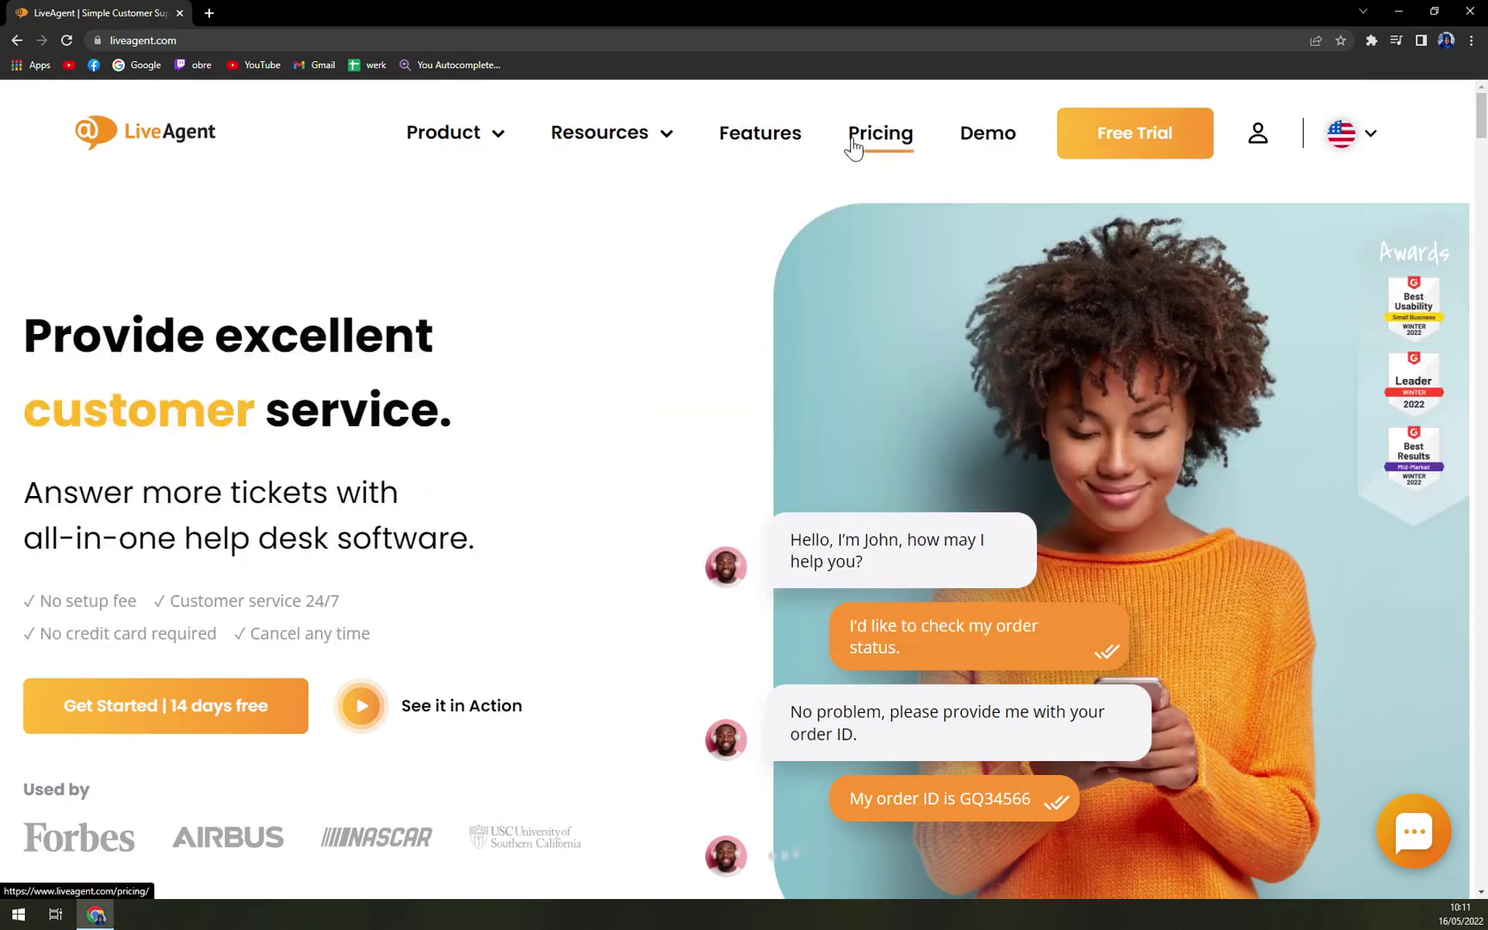
# - Show the pricing plans with the chat popup dismissed and prices toggled to euros
pyautogui.click(853, 145)
pyautogui.scroll(-4, 395, 559)
pyautogui.scroll(2, 412, 512)
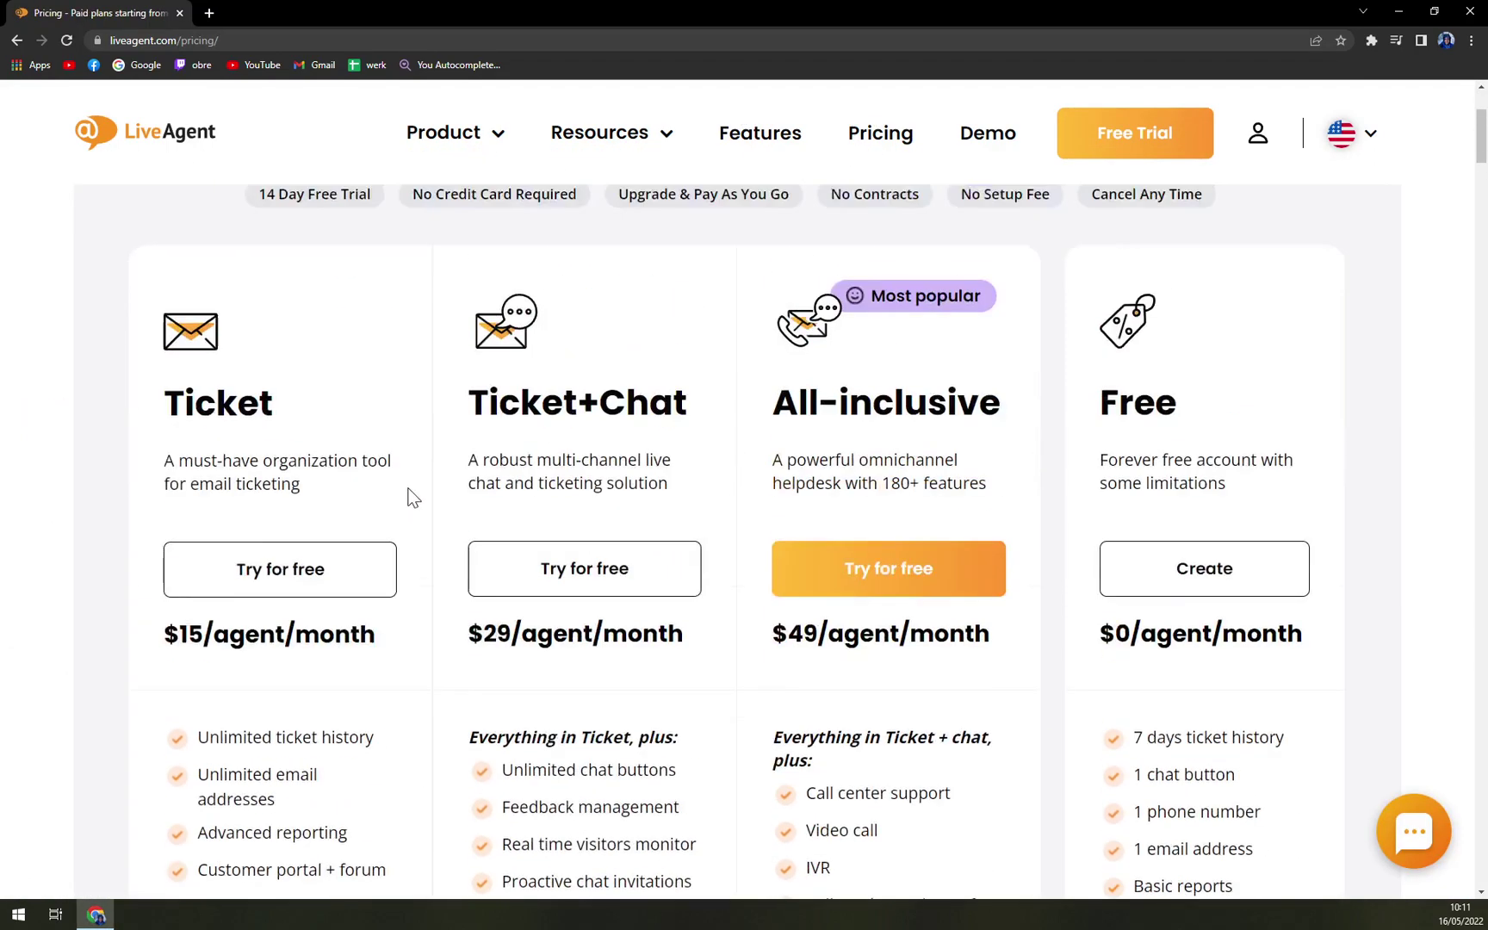
pyautogui.hotkey('ctrl', '-')
pyautogui.scroll(1, 627, 374)
pyautogui.scroll(1, 604, 380)
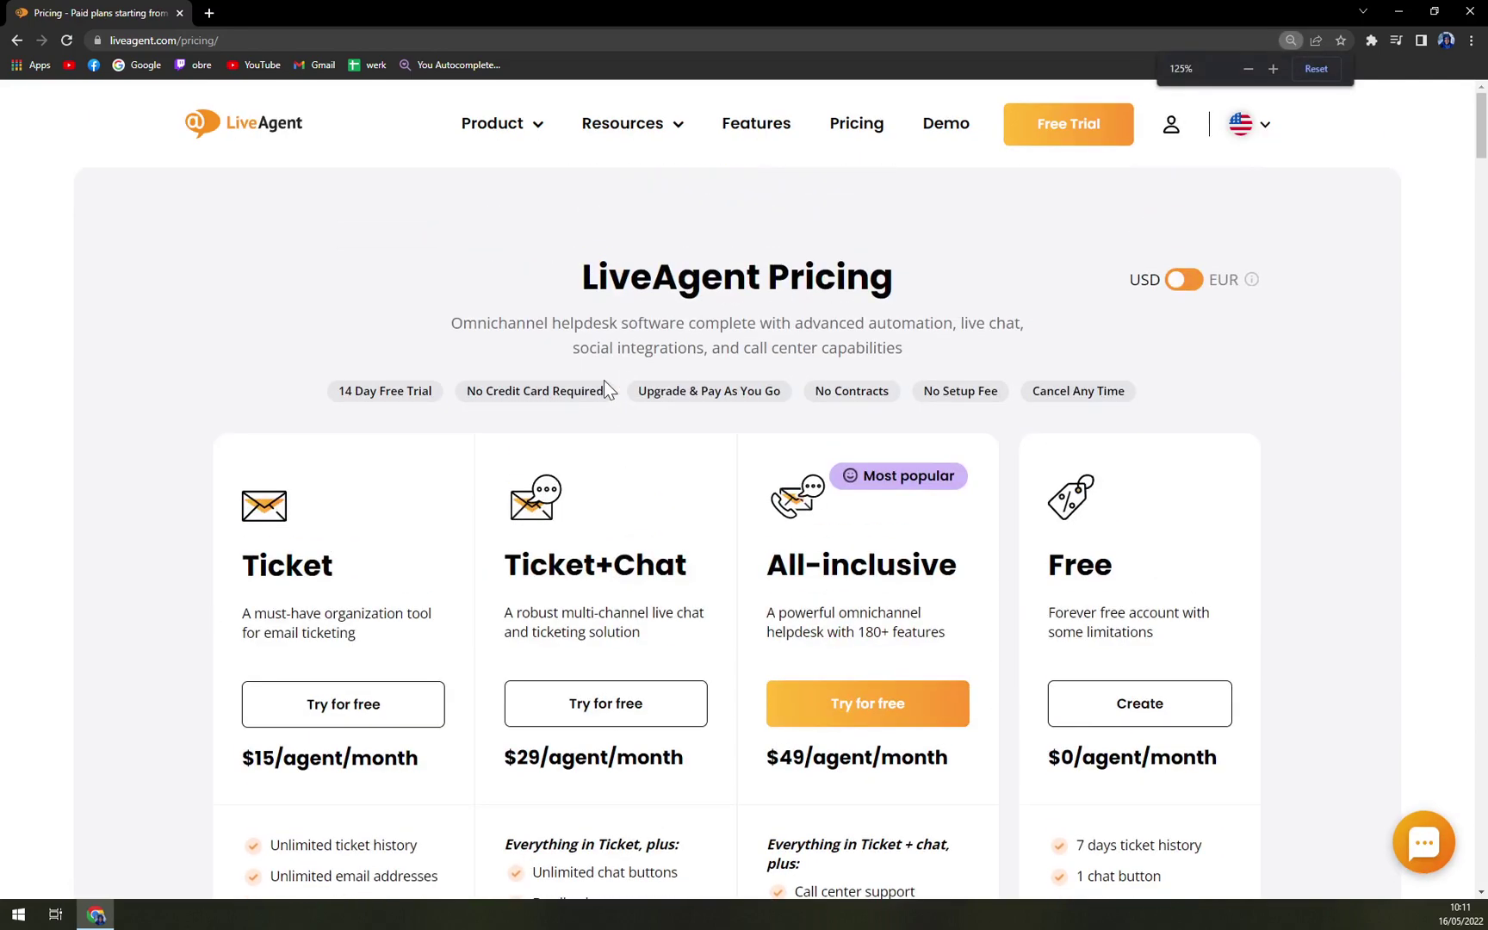
pyautogui.scroll(-1, 317, 513)
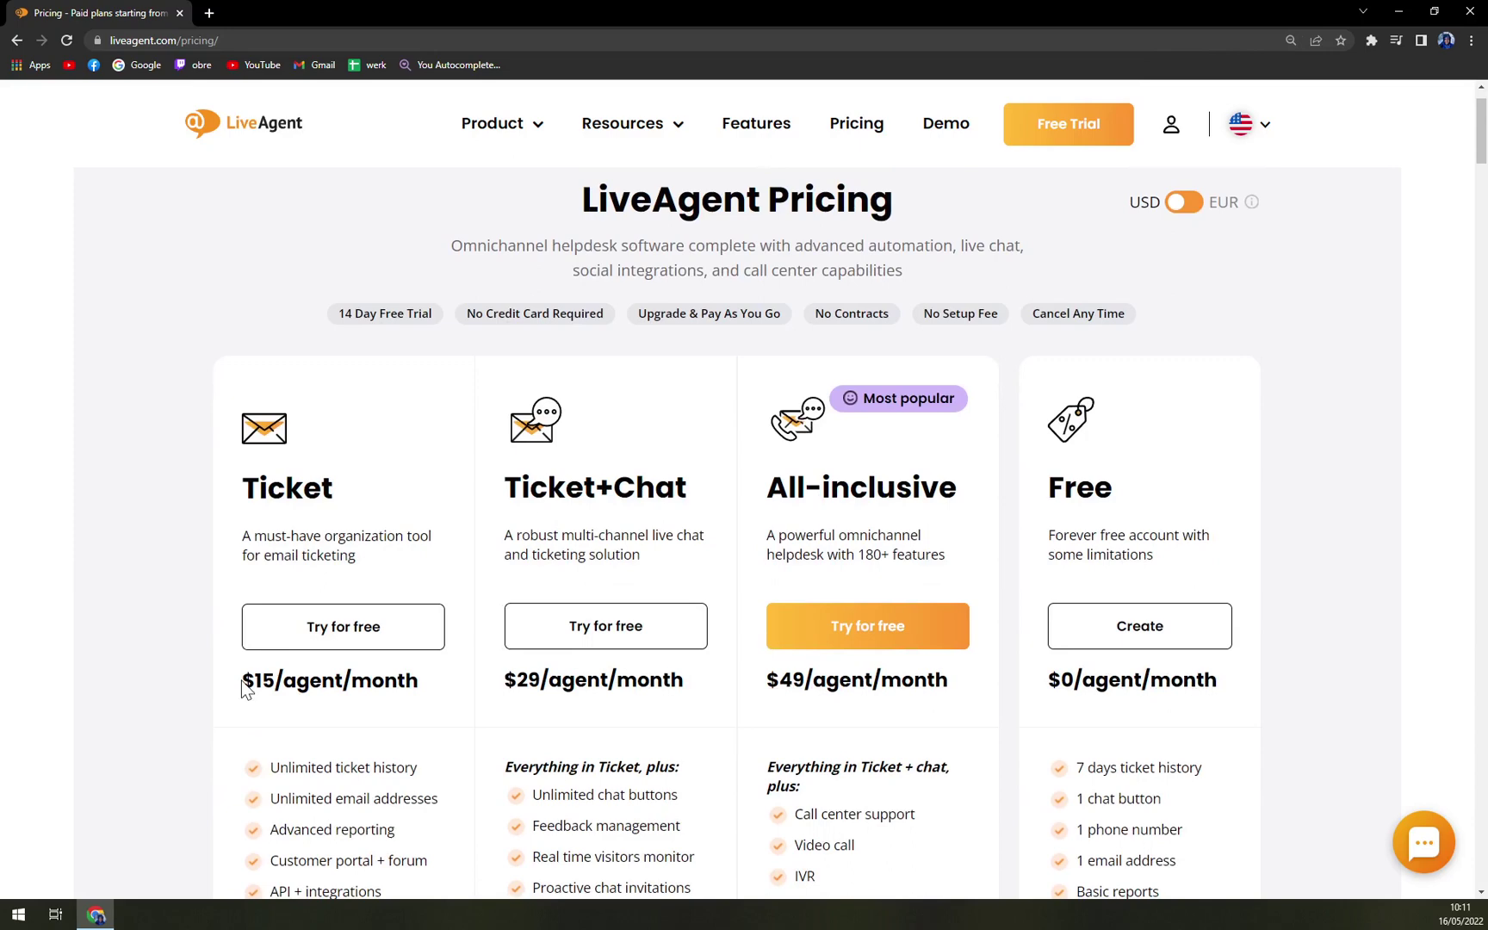
pyautogui.scroll(-1, 268, 690)
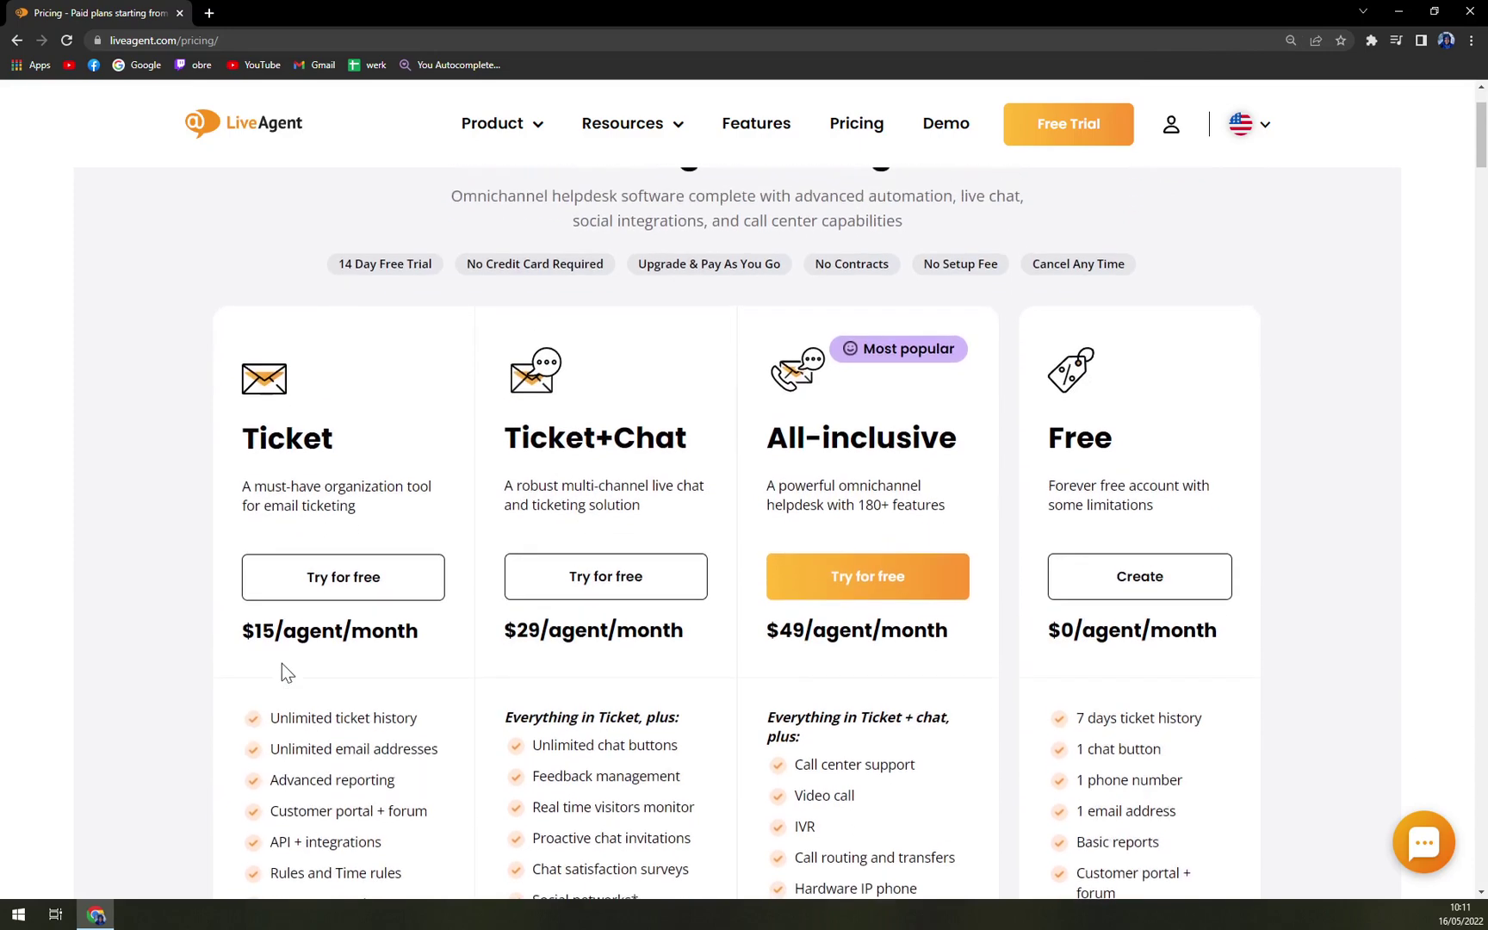
pyautogui.scroll(1, 282, 663)
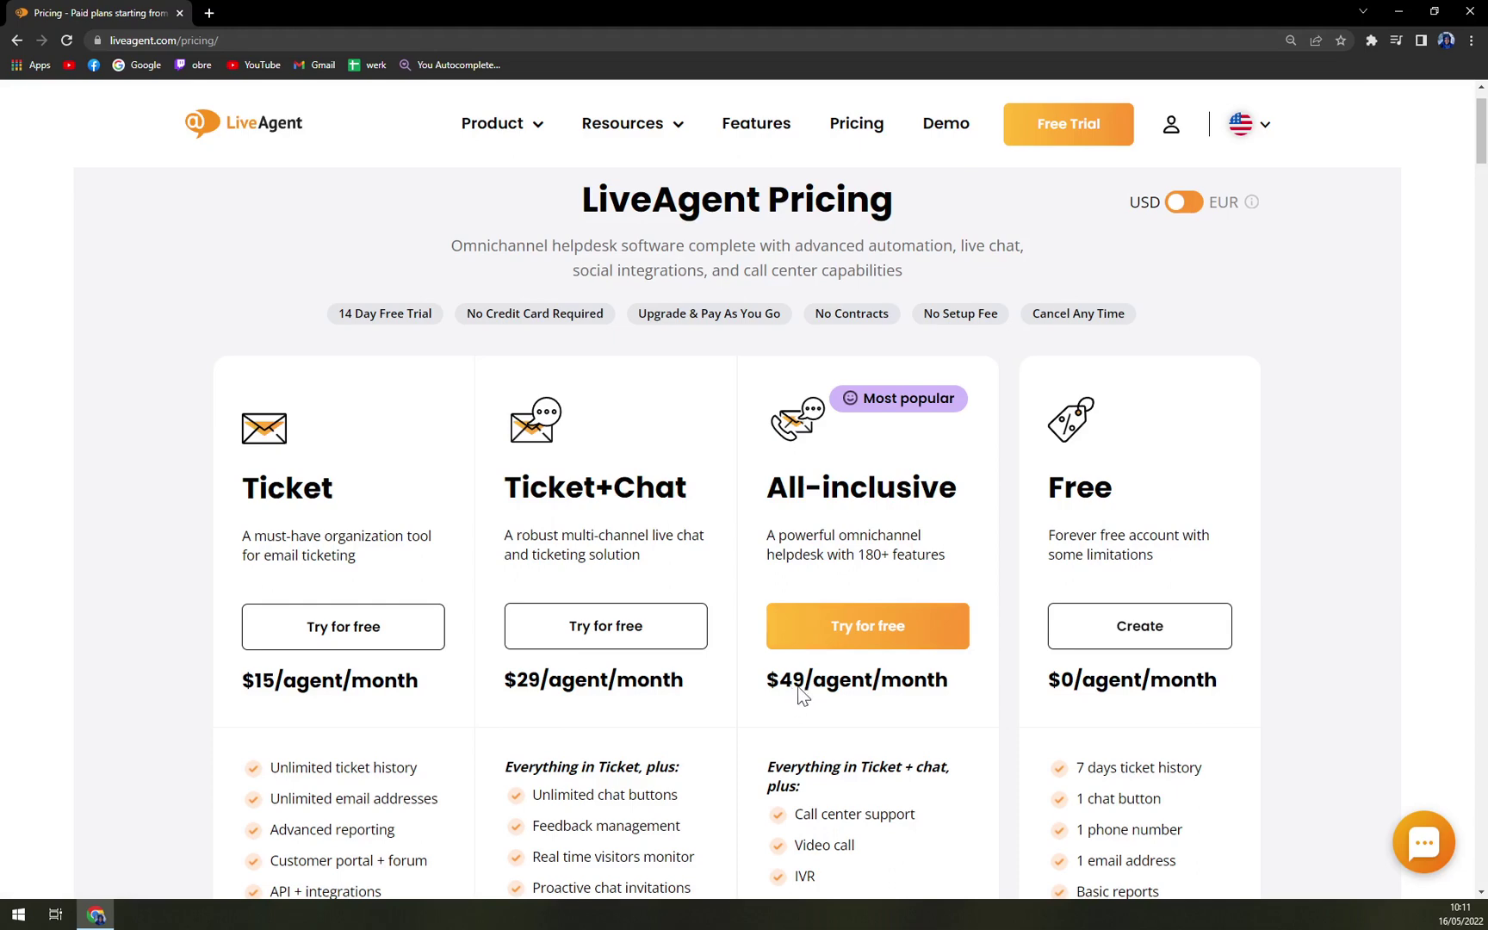
pyautogui.scroll(-2, 1062, 509)
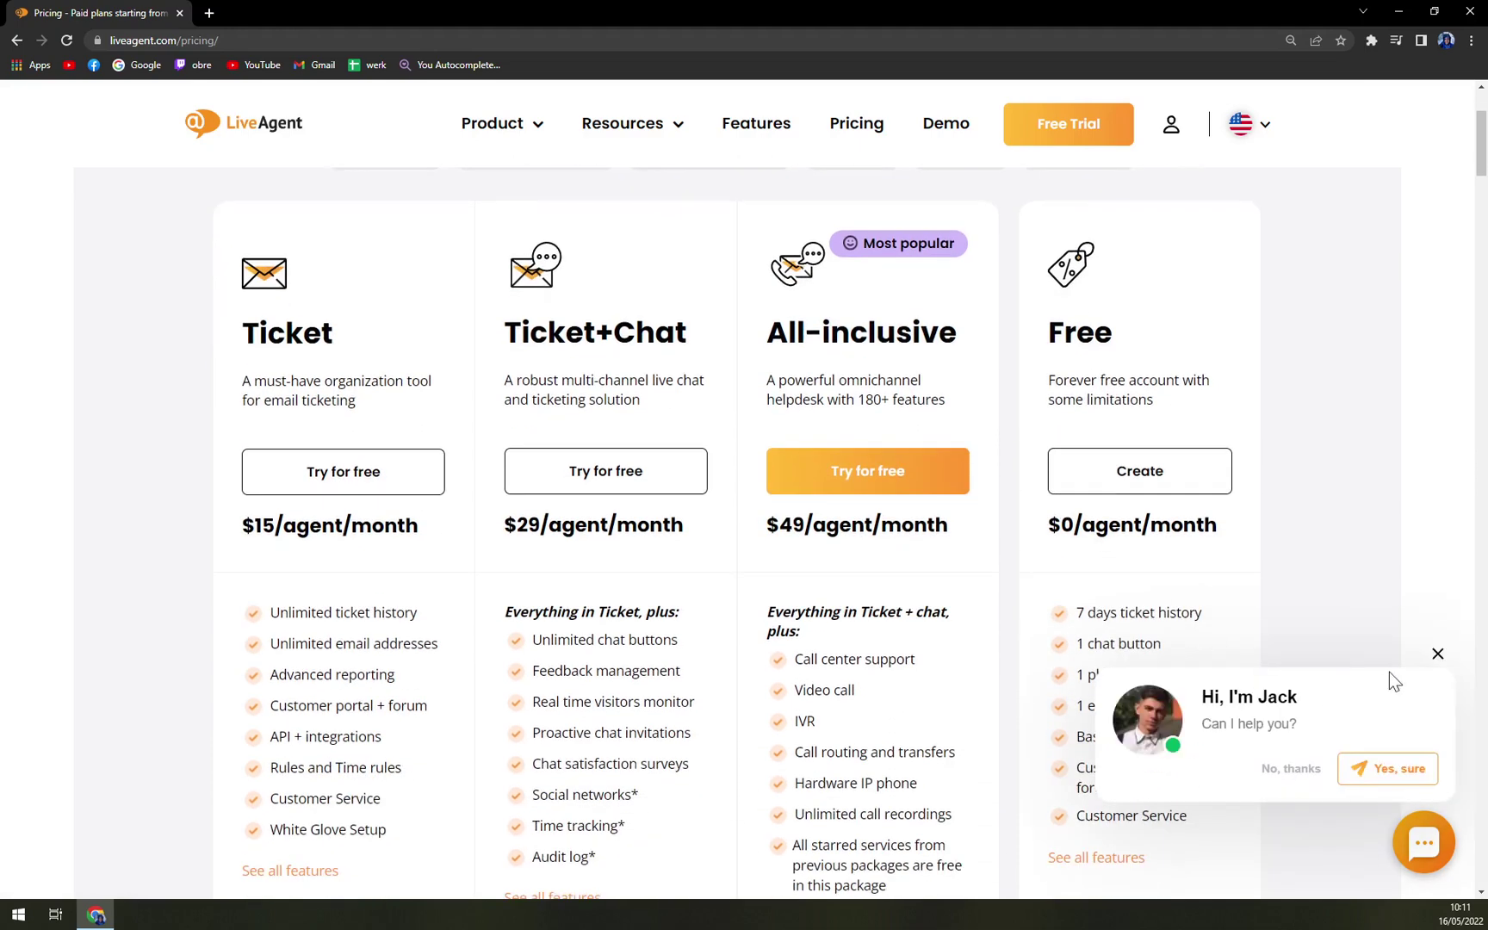
pyautogui.click(1437, 654)
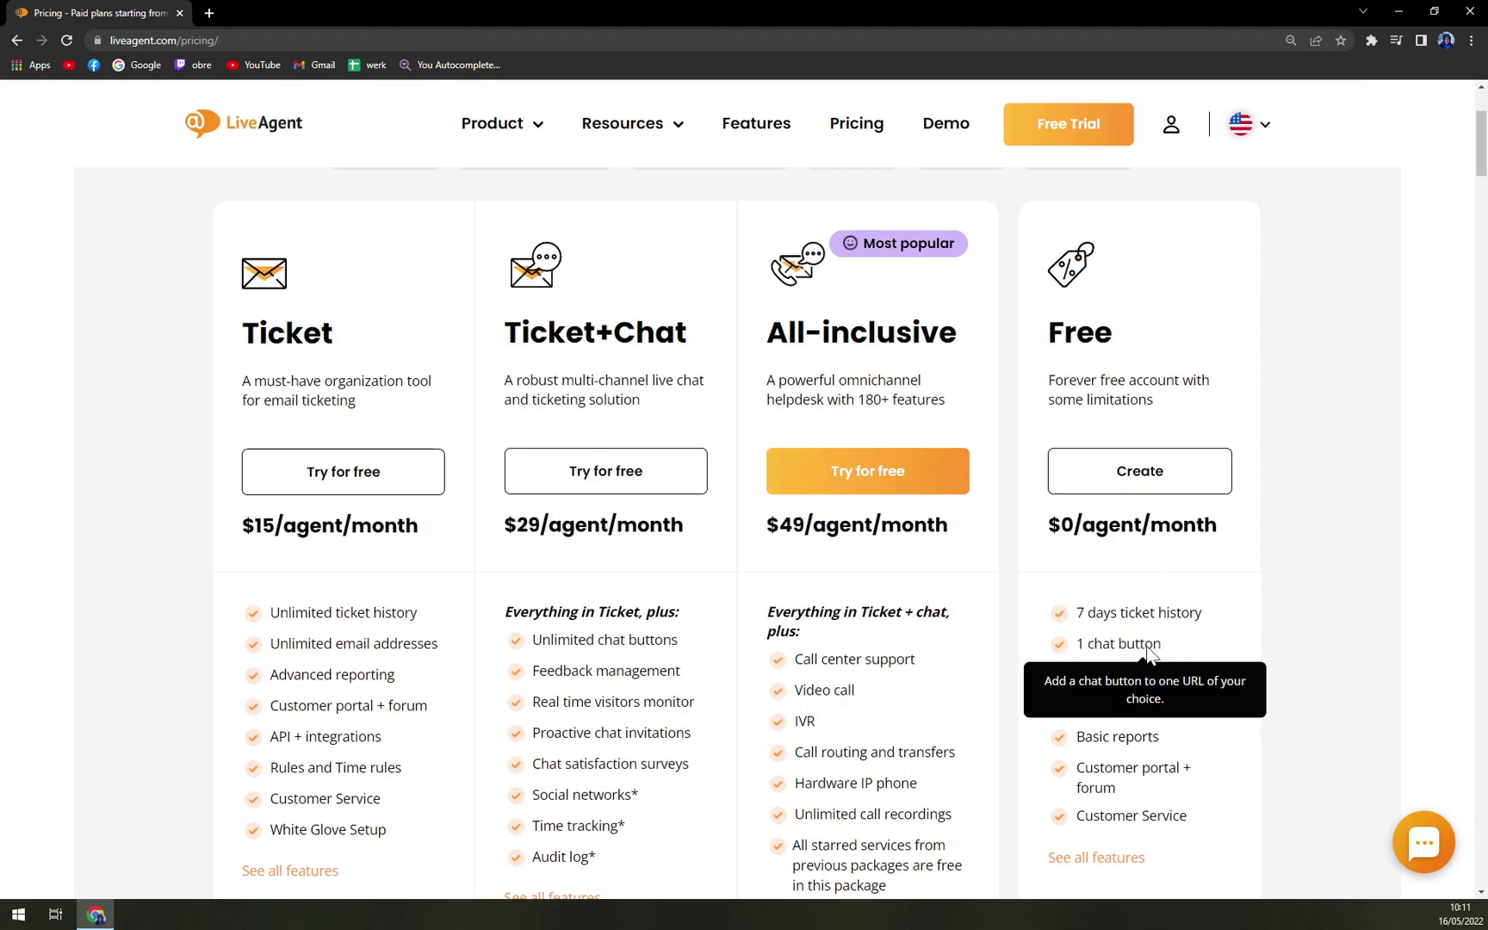
pyautogui.scroll(-1, 1267, 652)
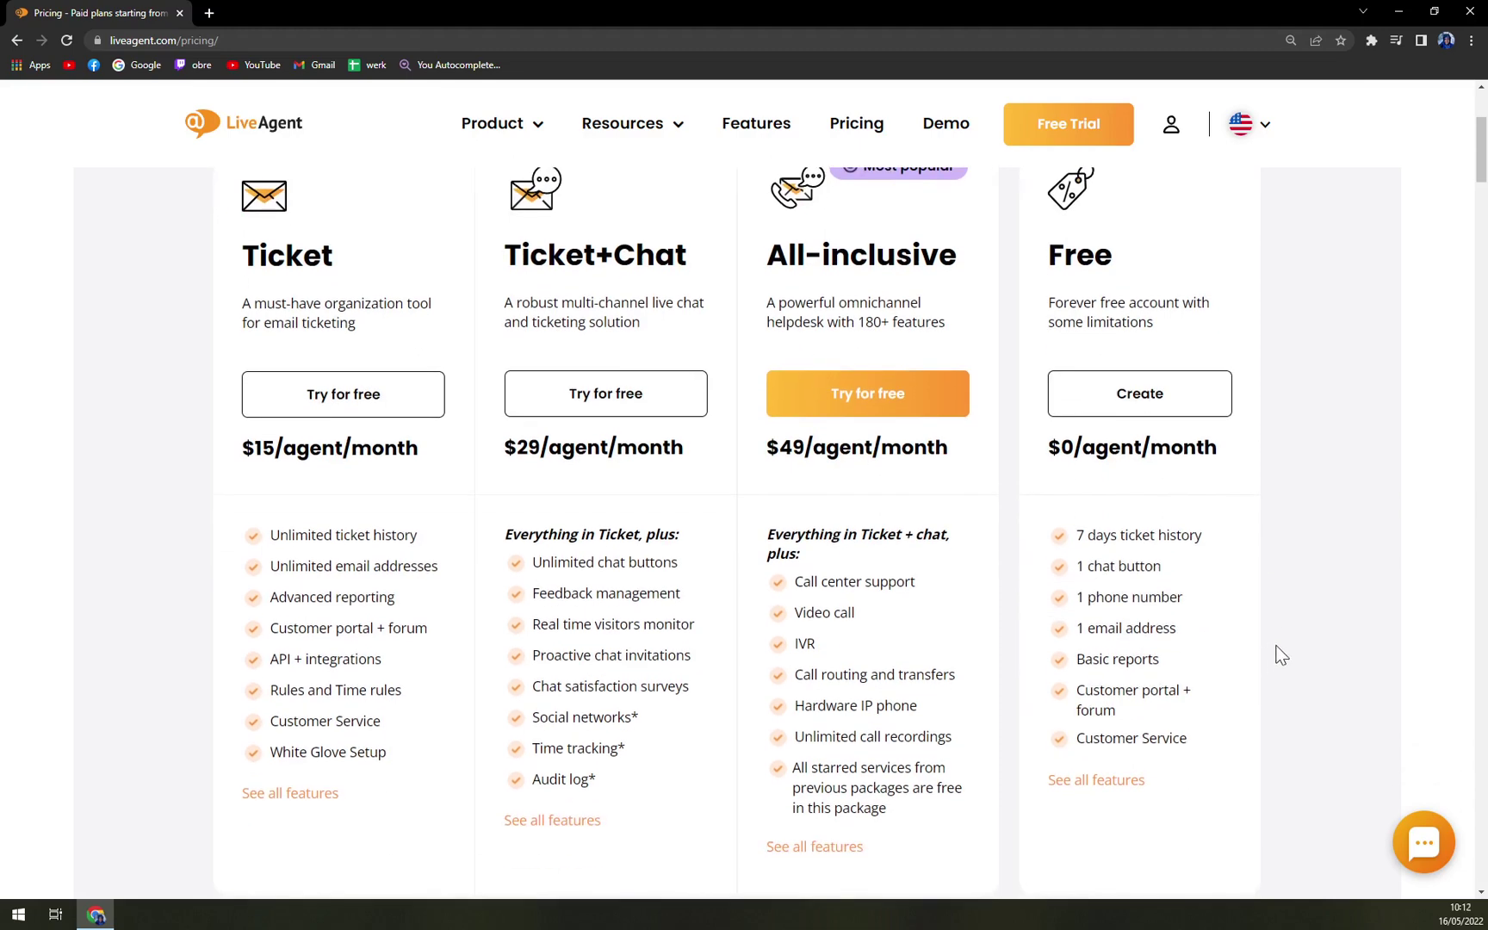
pyautogui.scroll(-2, 1302, 636)
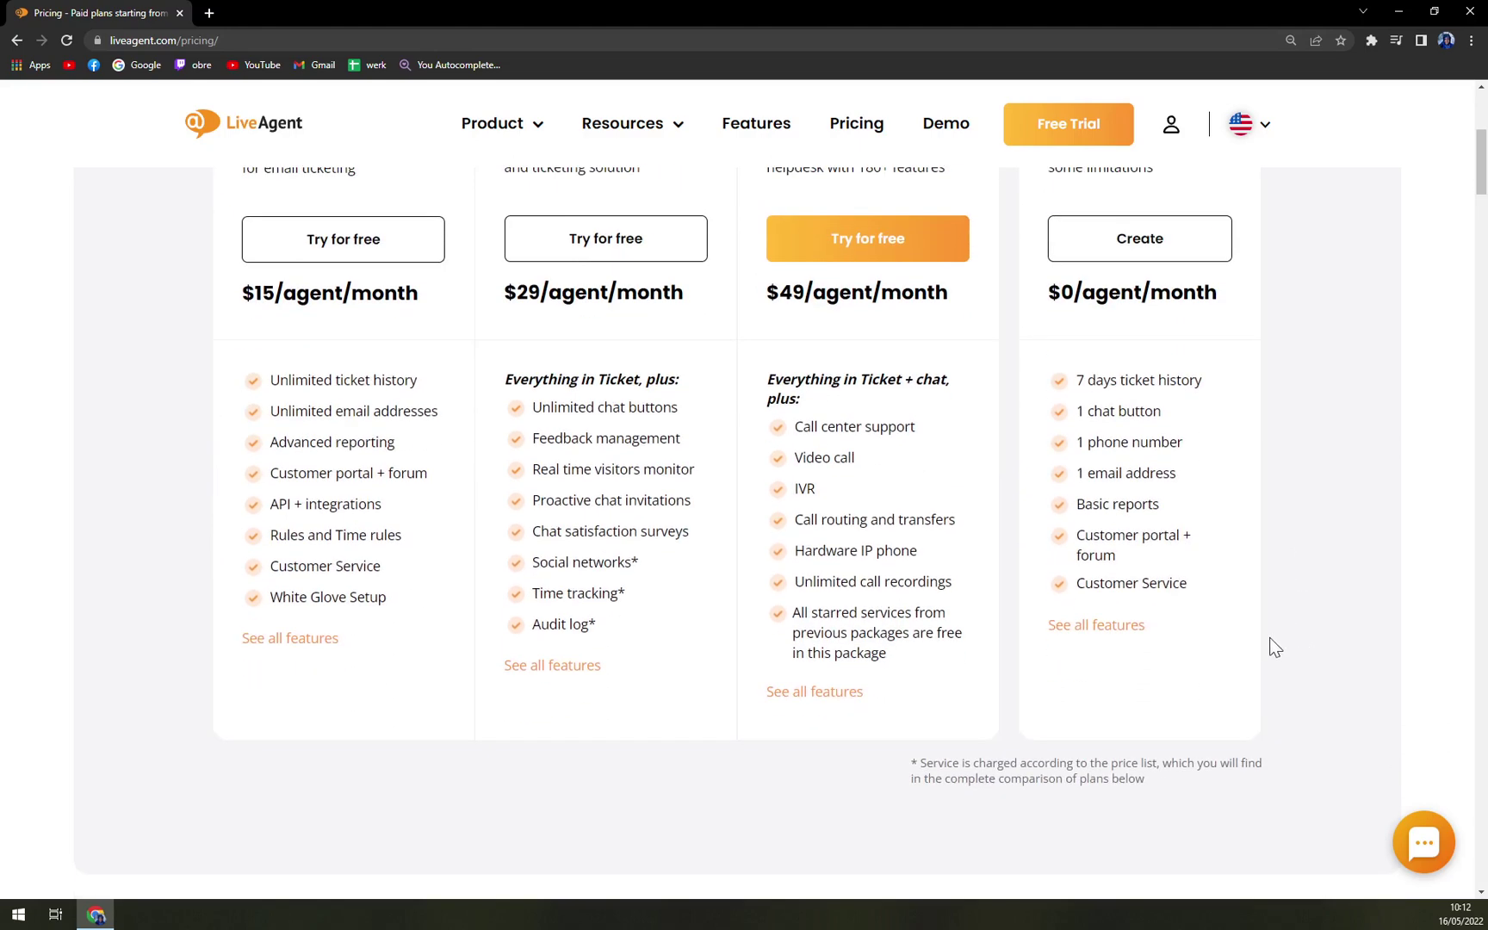
pyautogui.scroll(2, 1271, 645)
pyautogui.scroll(2, 1270, 642)
pyautogui.scroll(2, 1270, 635)
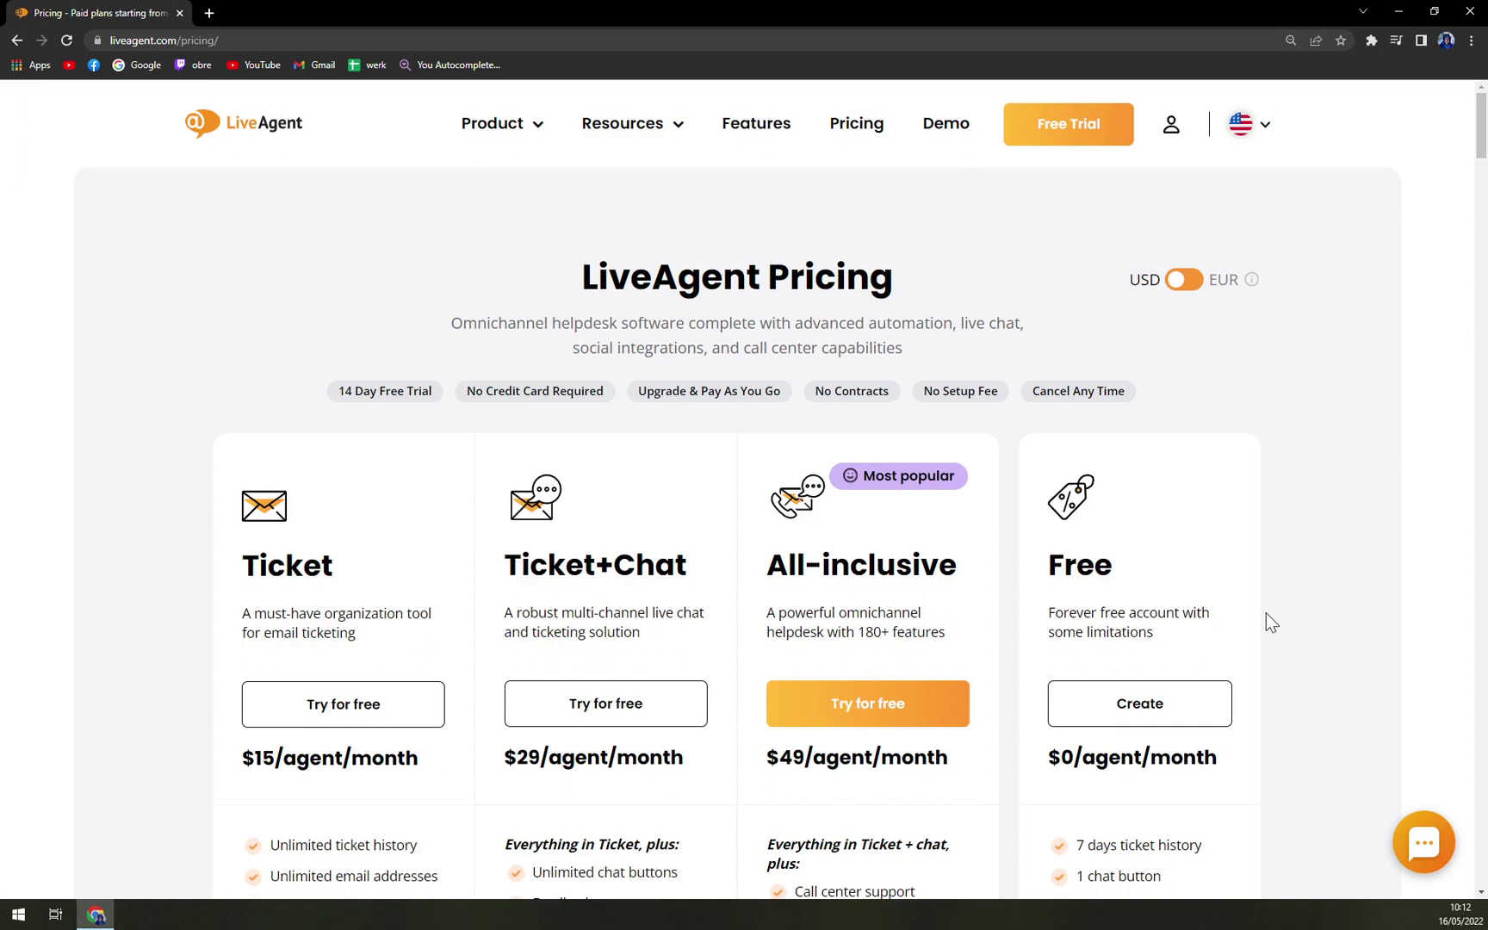
pyautogui.click(1184, 280)
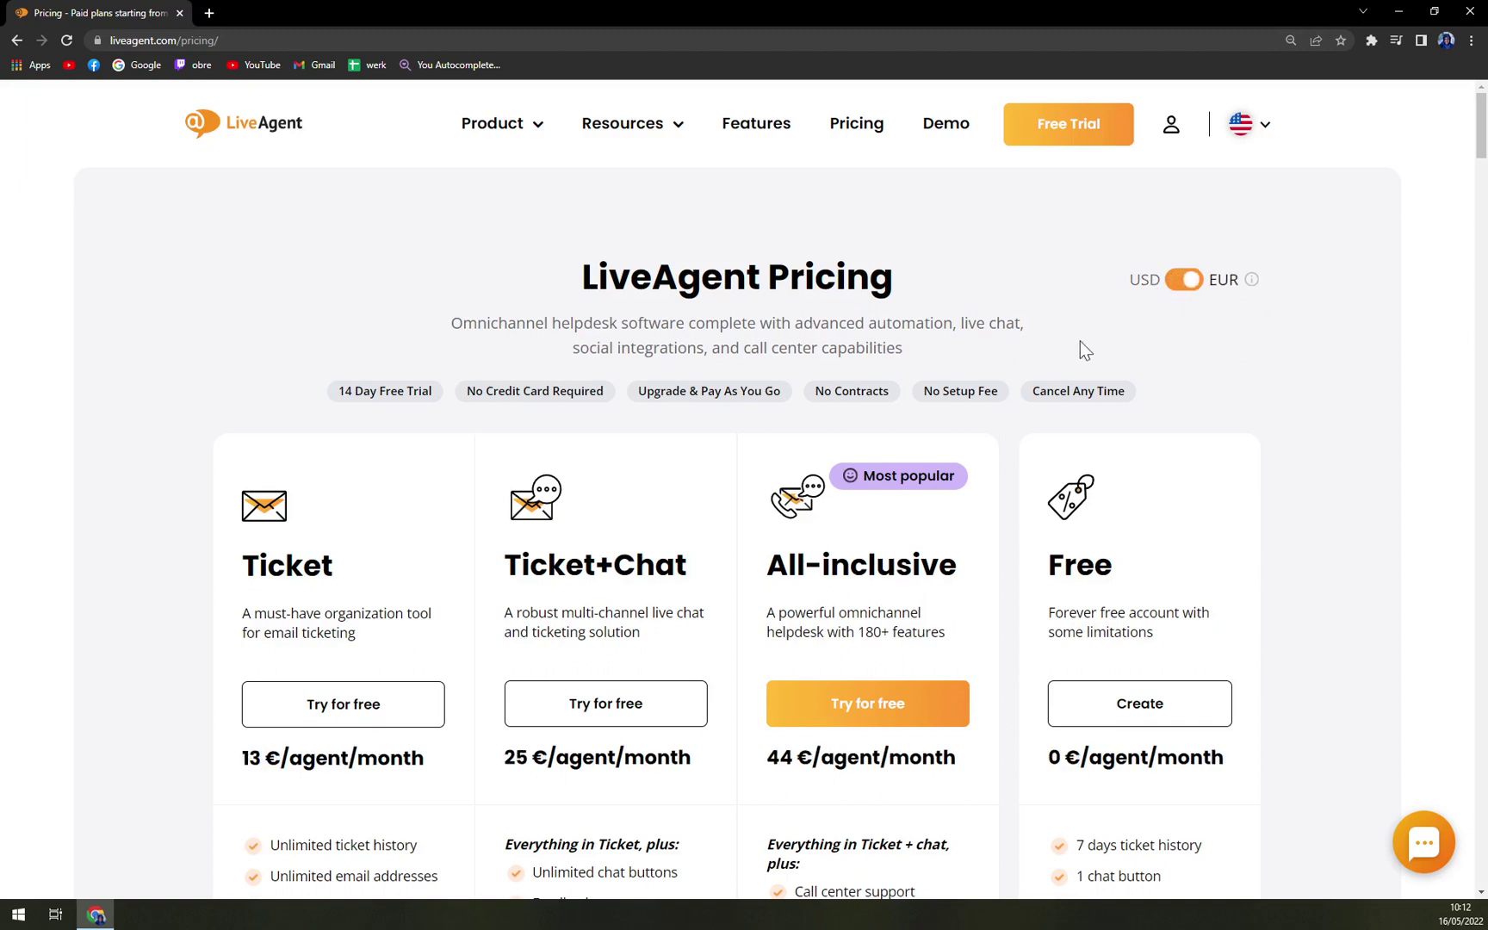
pyautogui.click(1184, 280)
# - Start the Free plan sign-up and fill in the full name and e-mail fields
pyautogui.click(1116, 703)
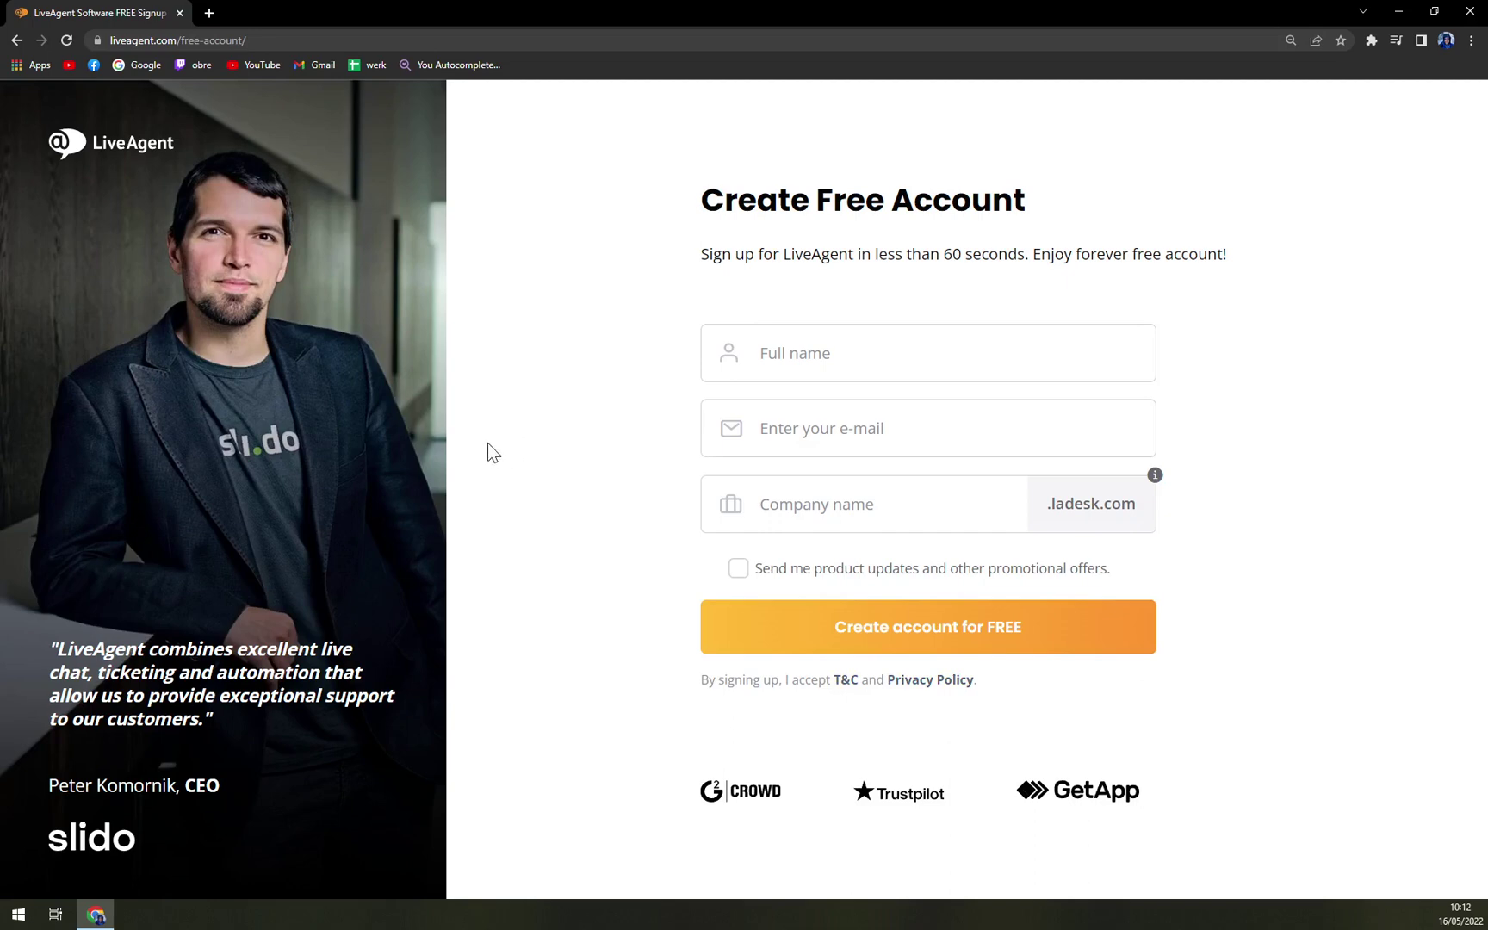
pyautogui.click(814, 356)
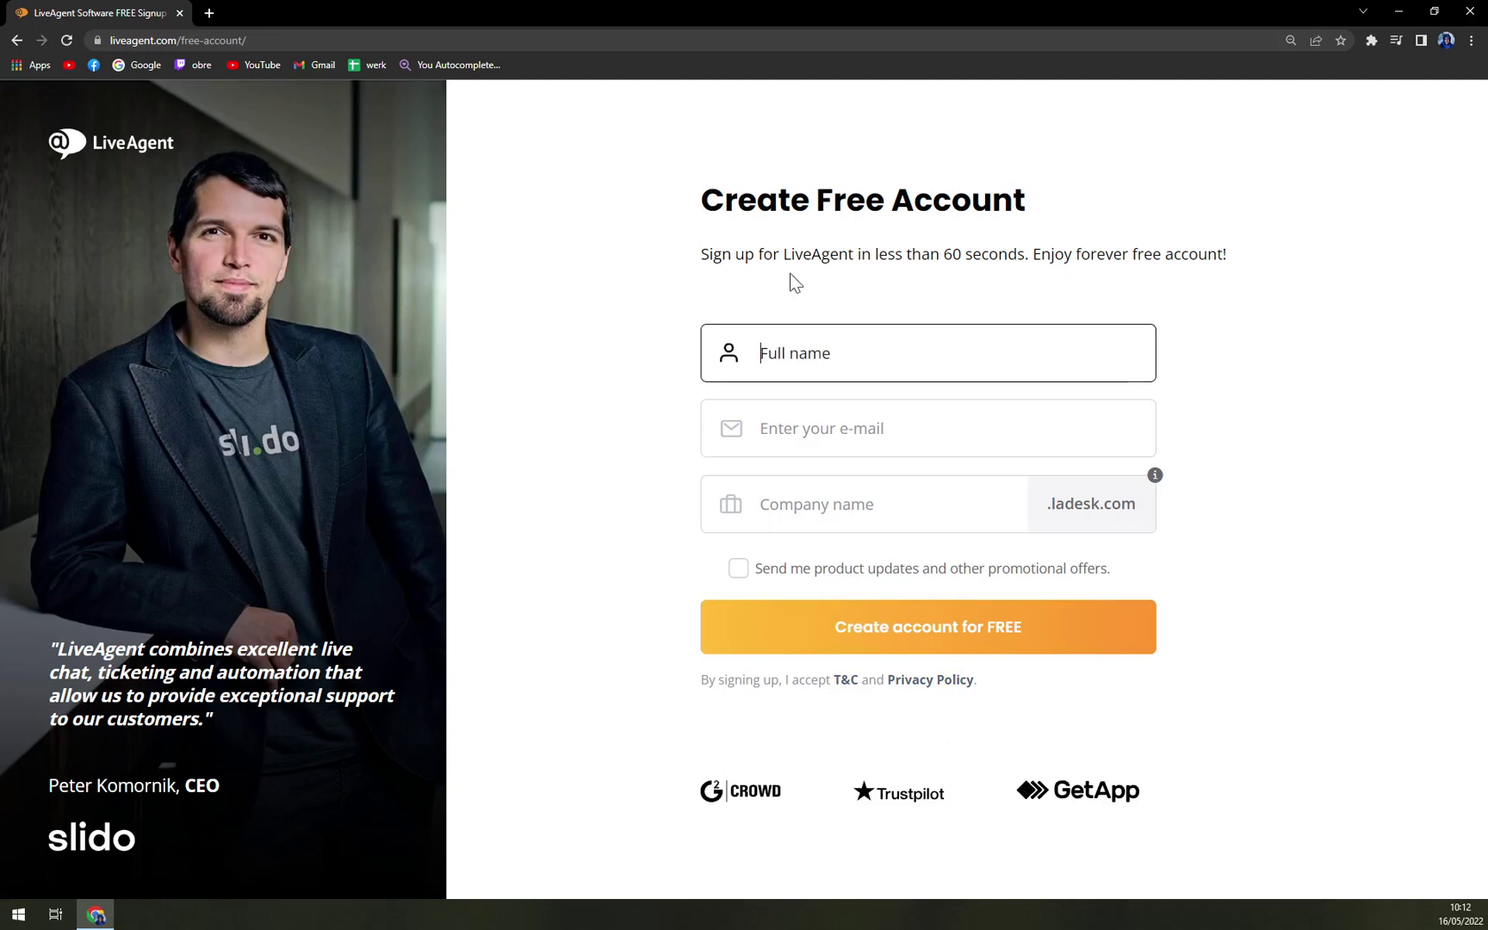
pyautogui.click(742, 232)
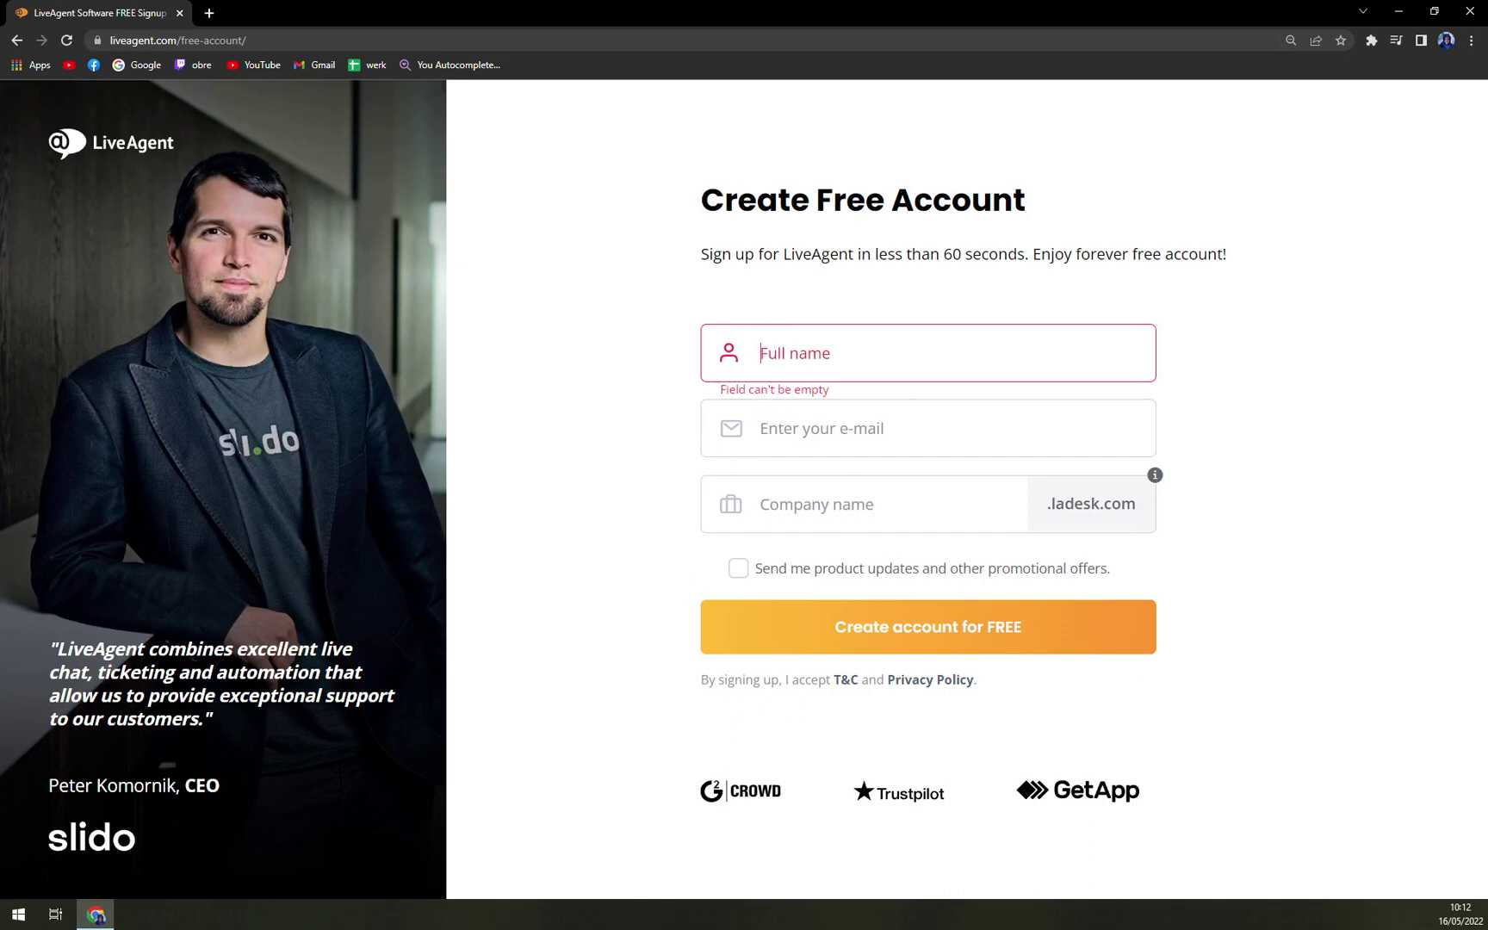
pyautogui.press('Tab')
pyautogui.press('Tab')
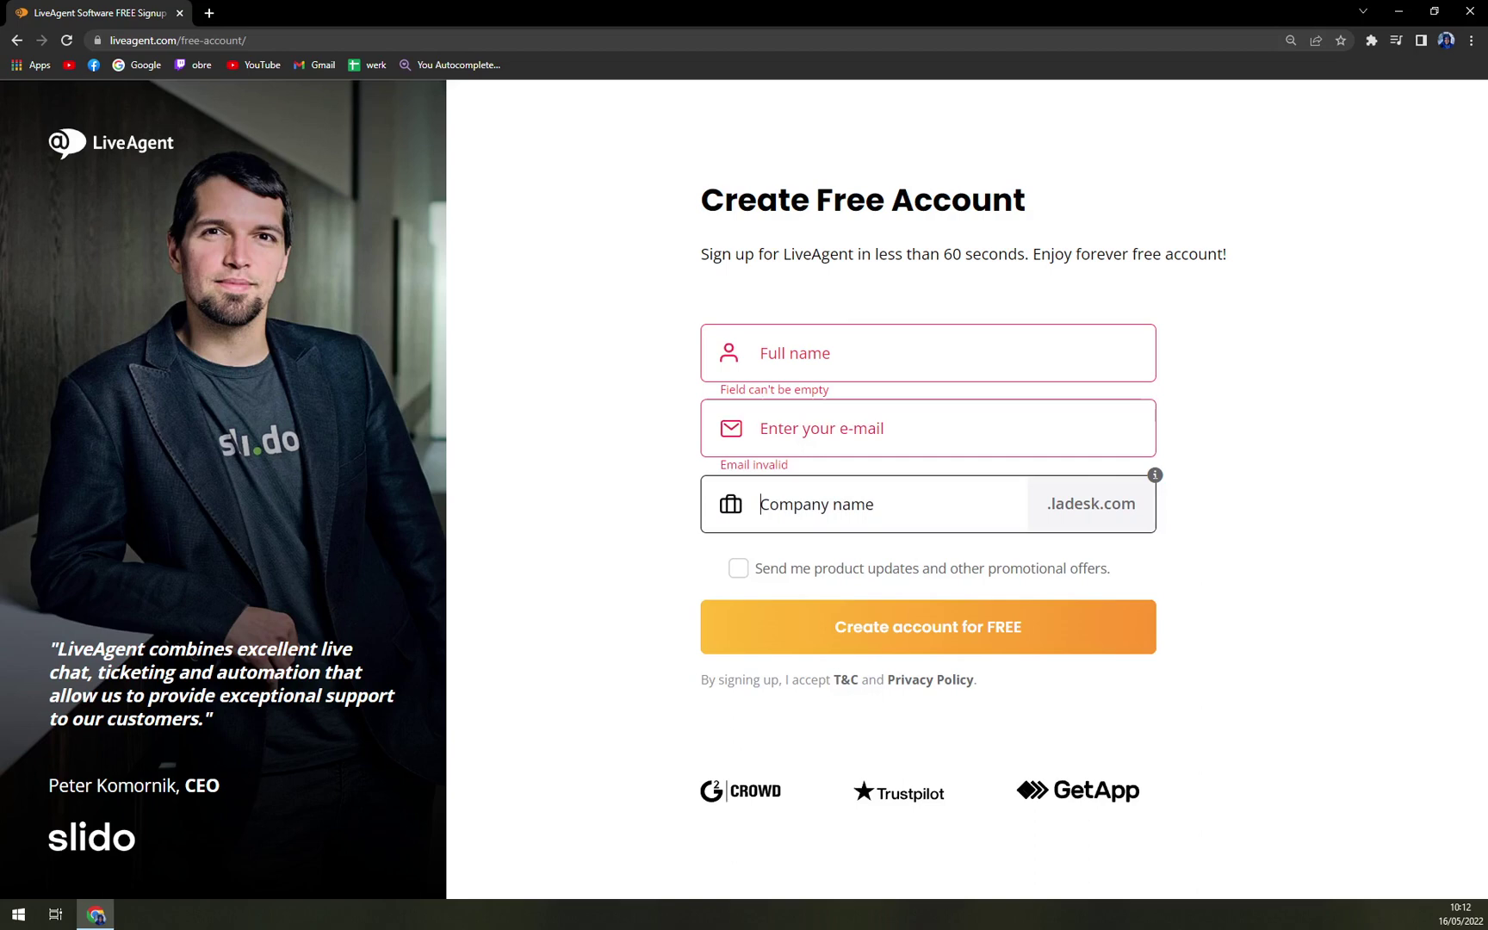
pyautogui.click(678, 556)
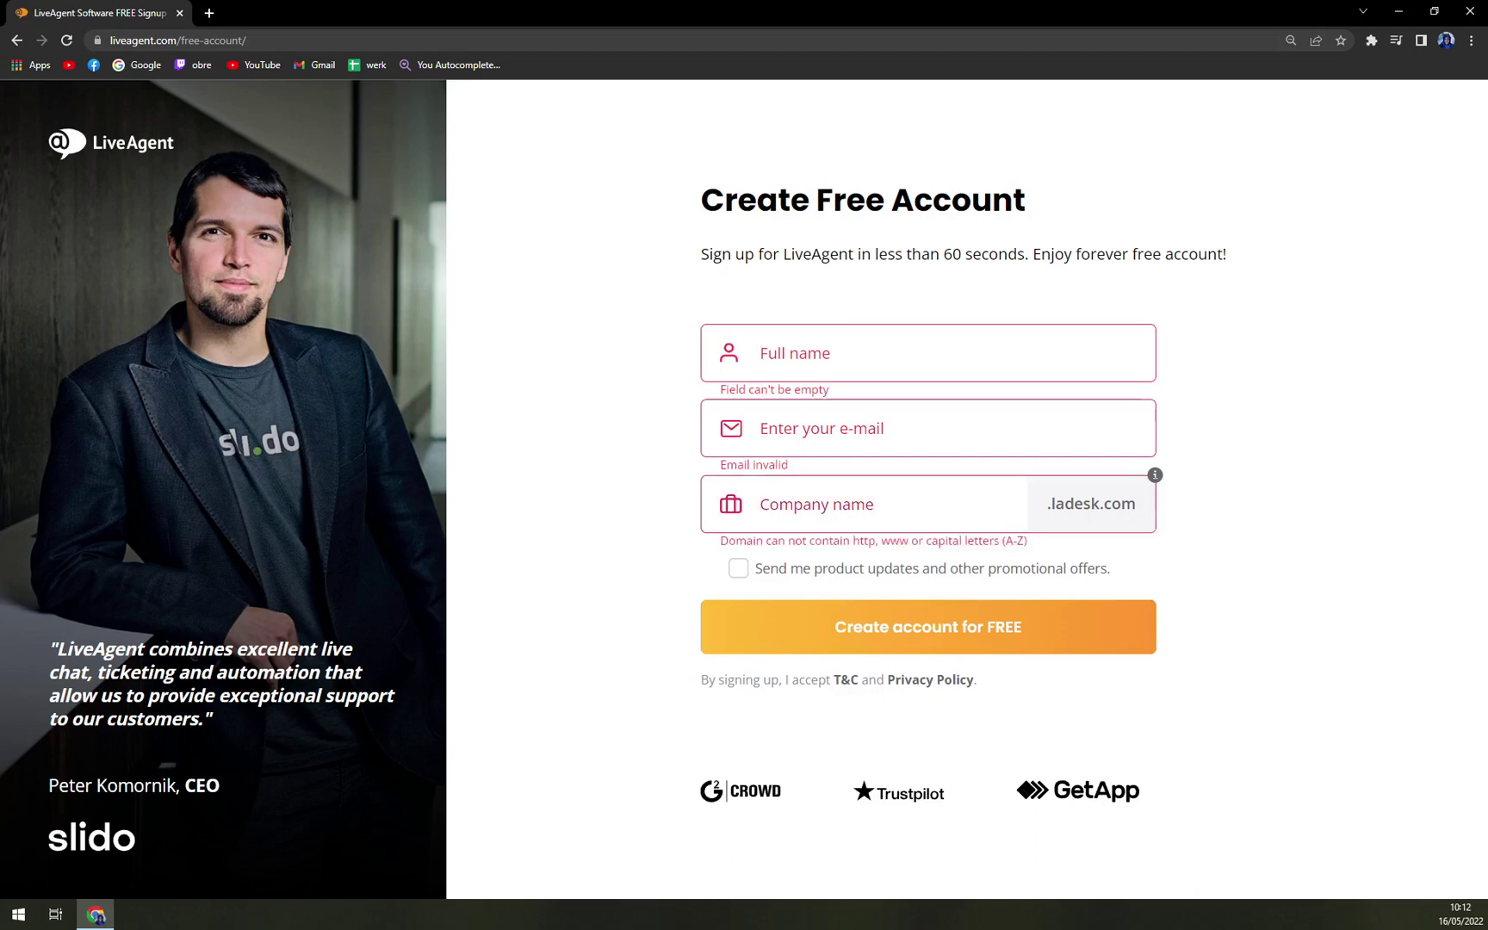
pyautogui.press('Tab')
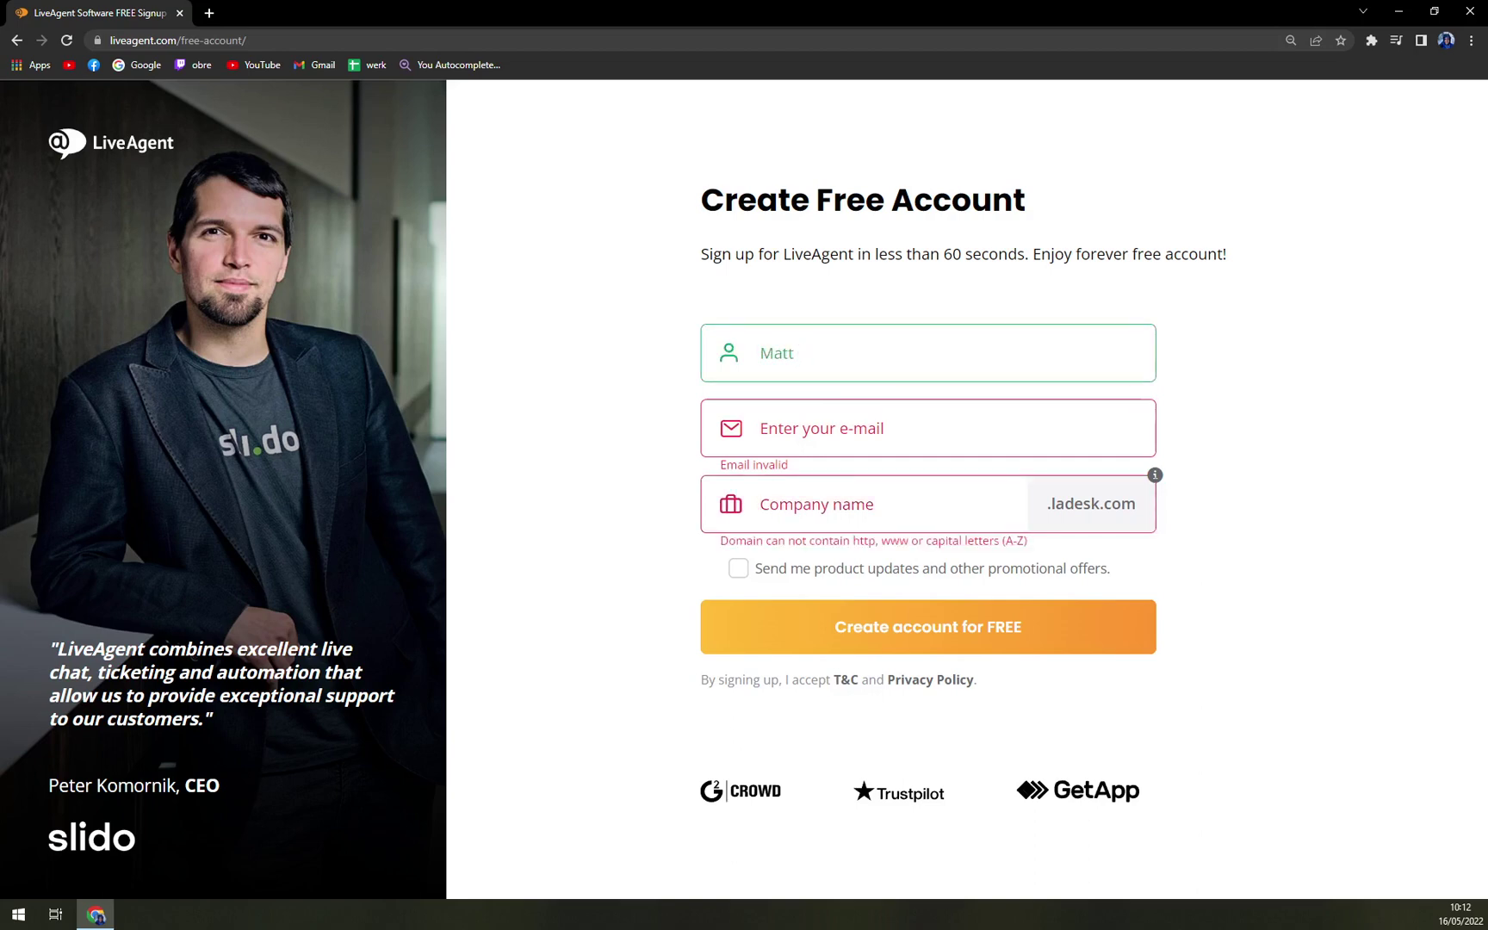
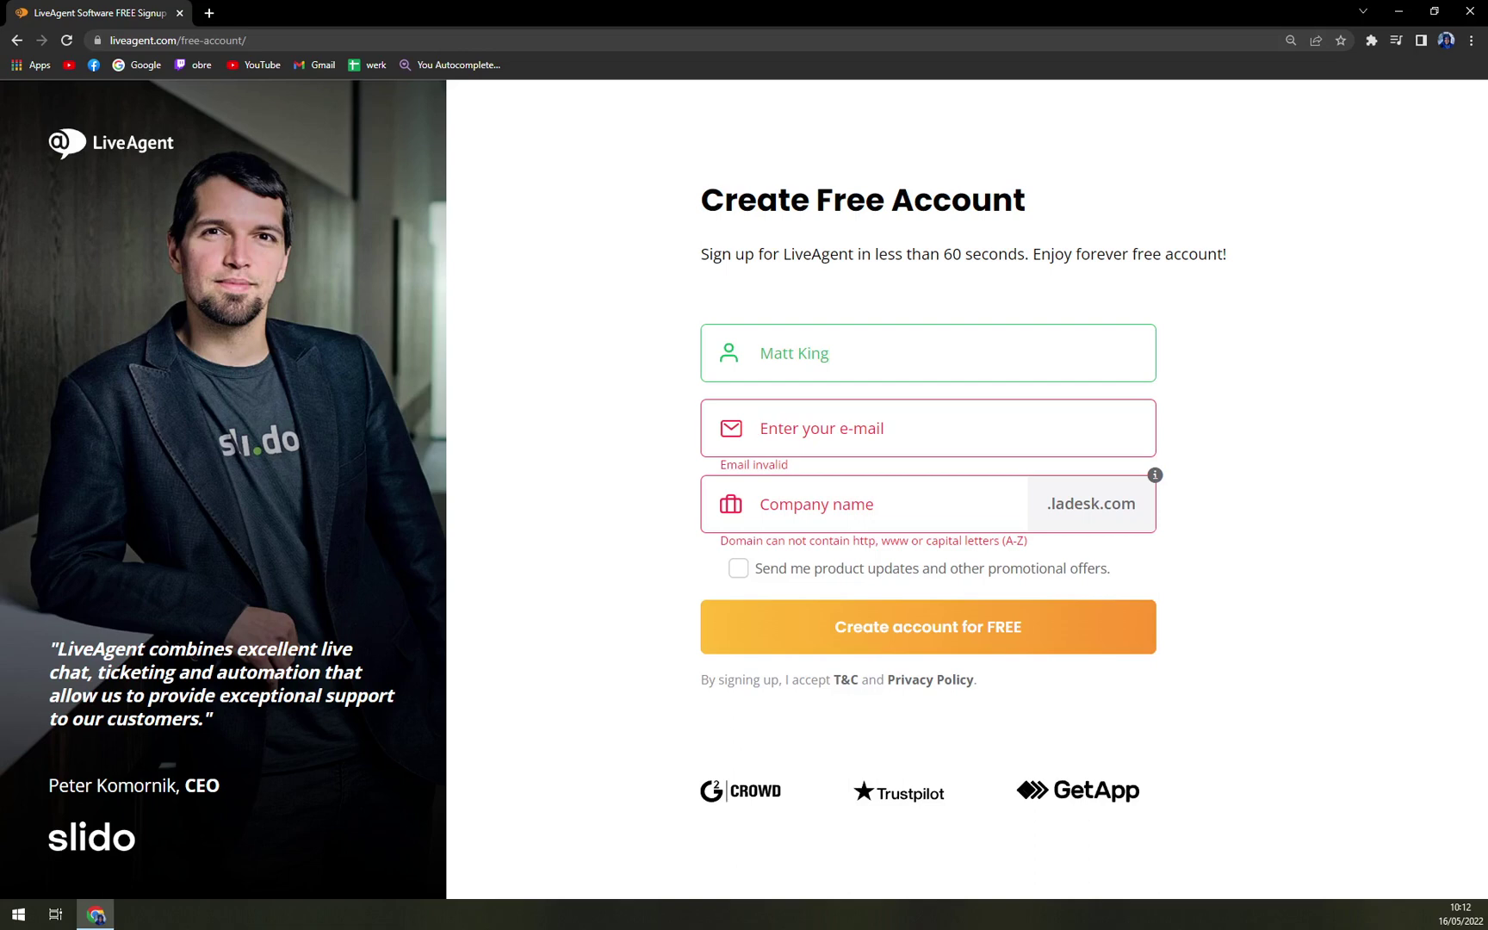
pyautogui.press('Tab')
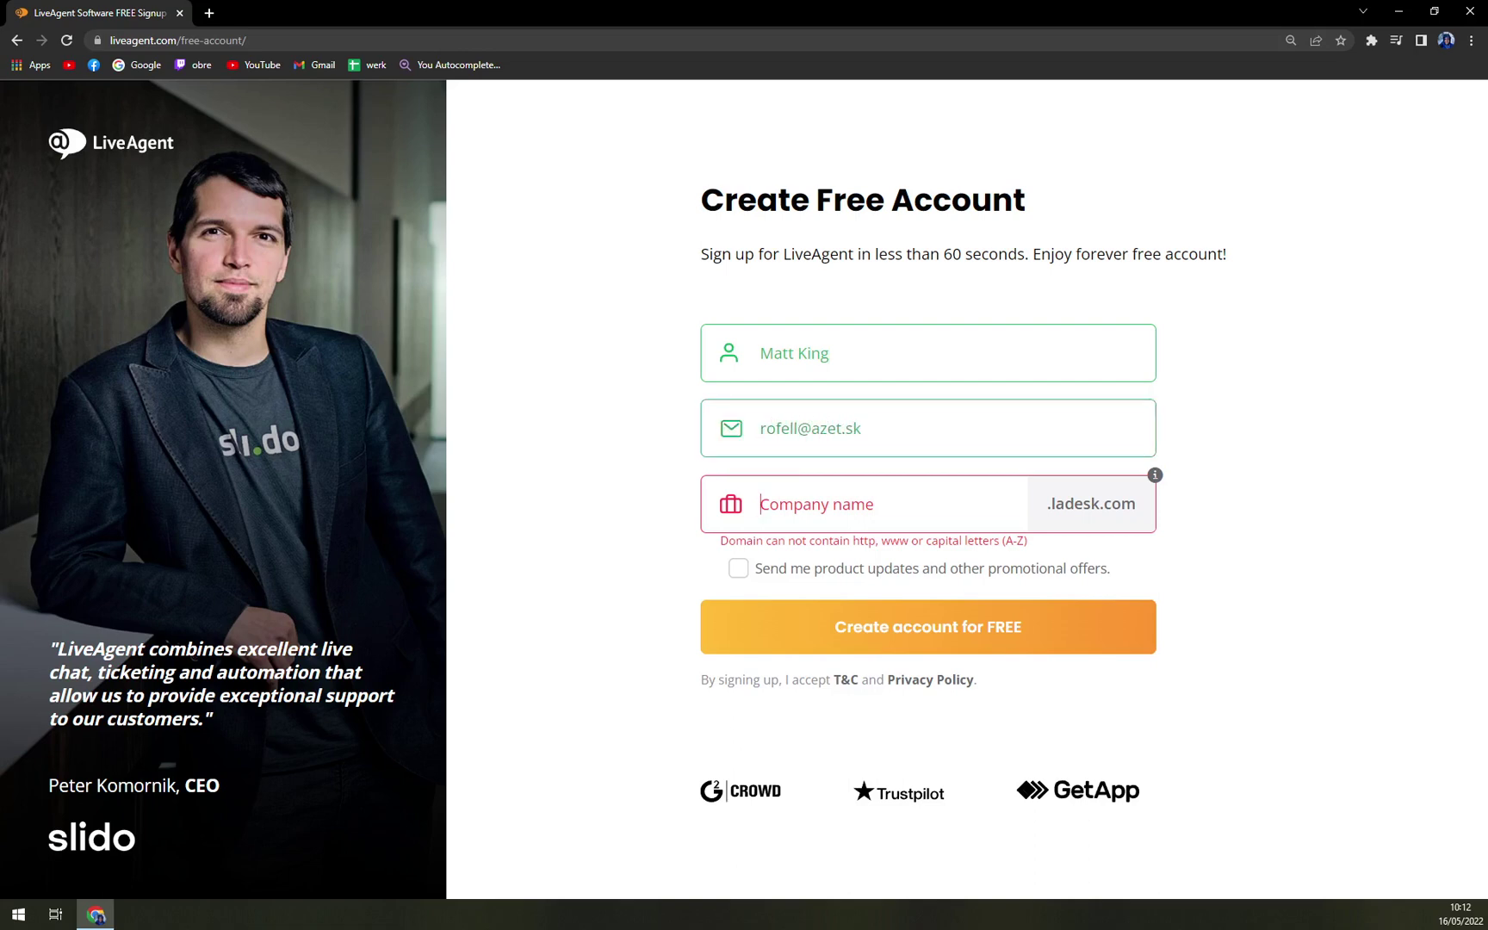
pyautogui.write('MKTutorials')
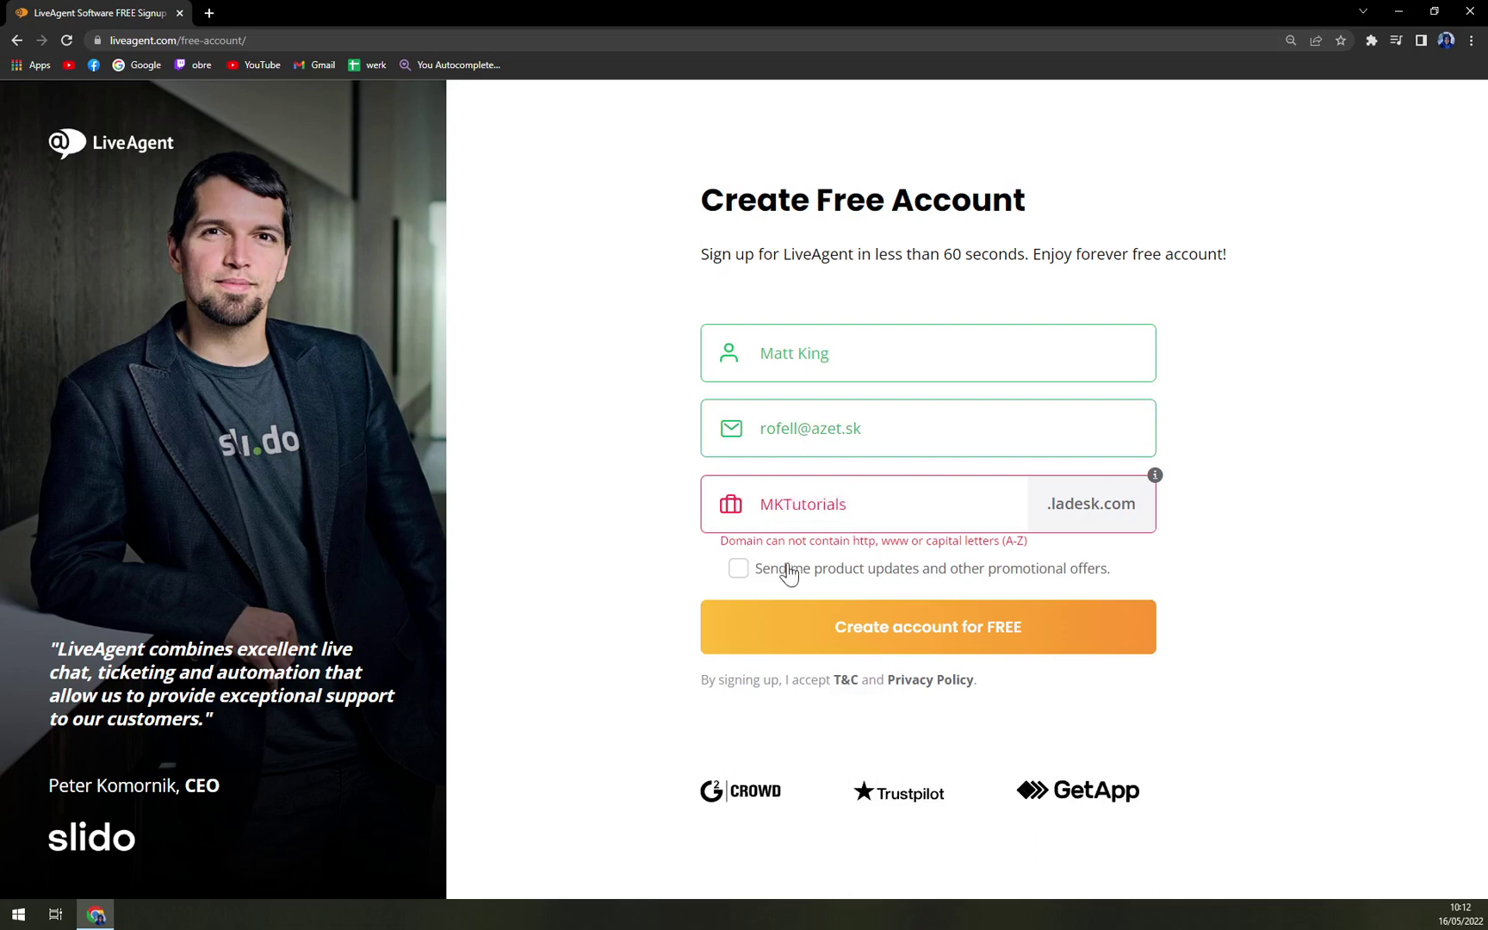
# - Correct the company domain to lowercase 'mkt' and create the free account
pyautogui.click(859, 626)
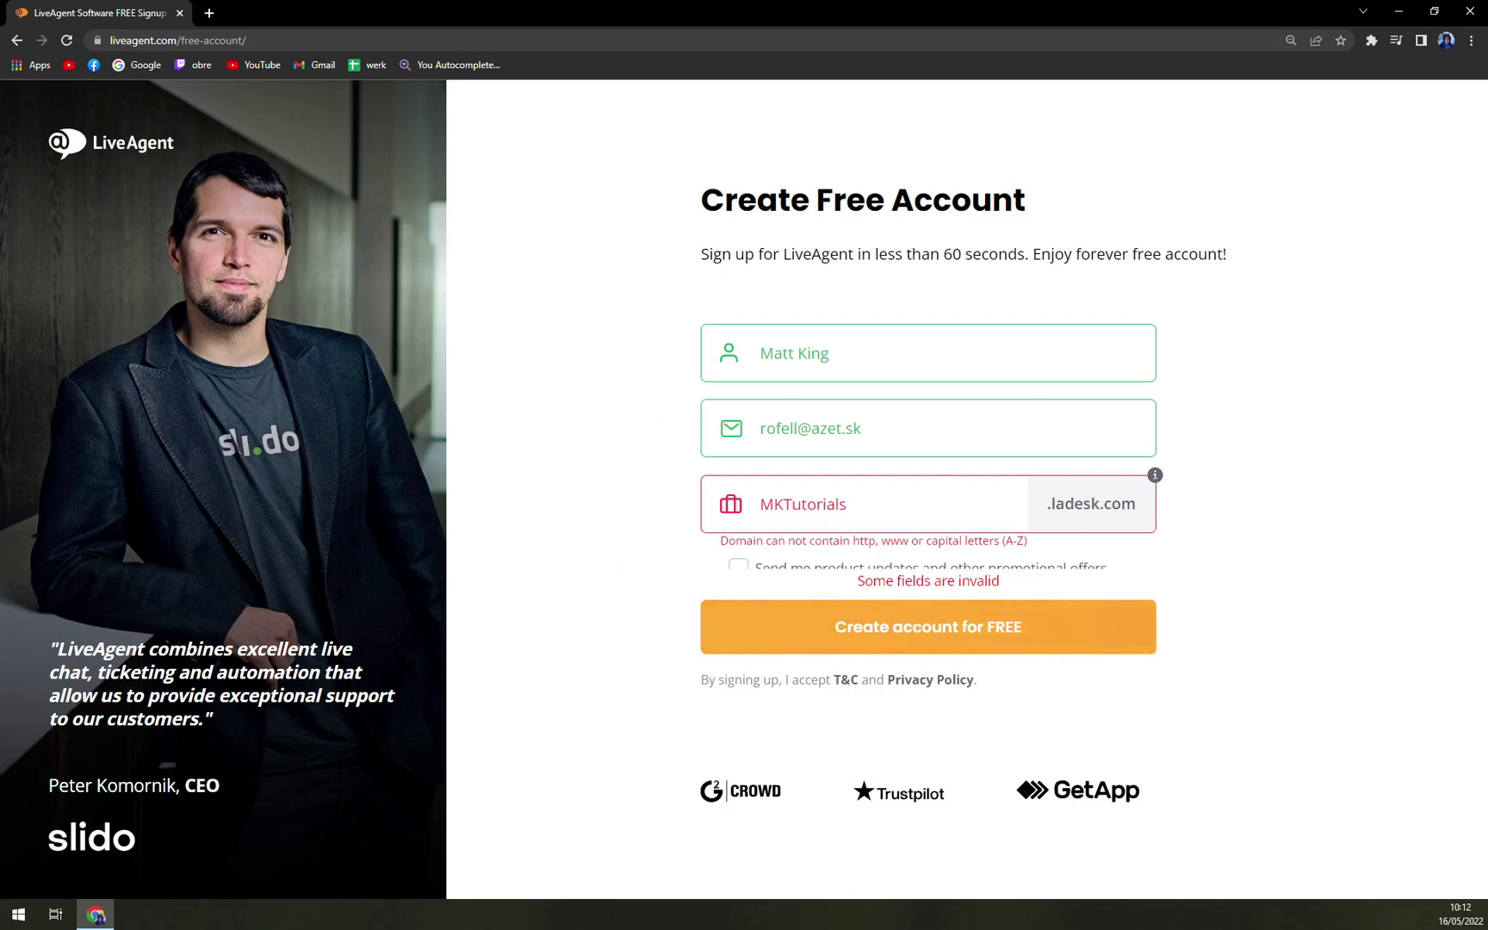
pyautogui.hotkey('ctrl', 'a')
pyautogui.write('mk')
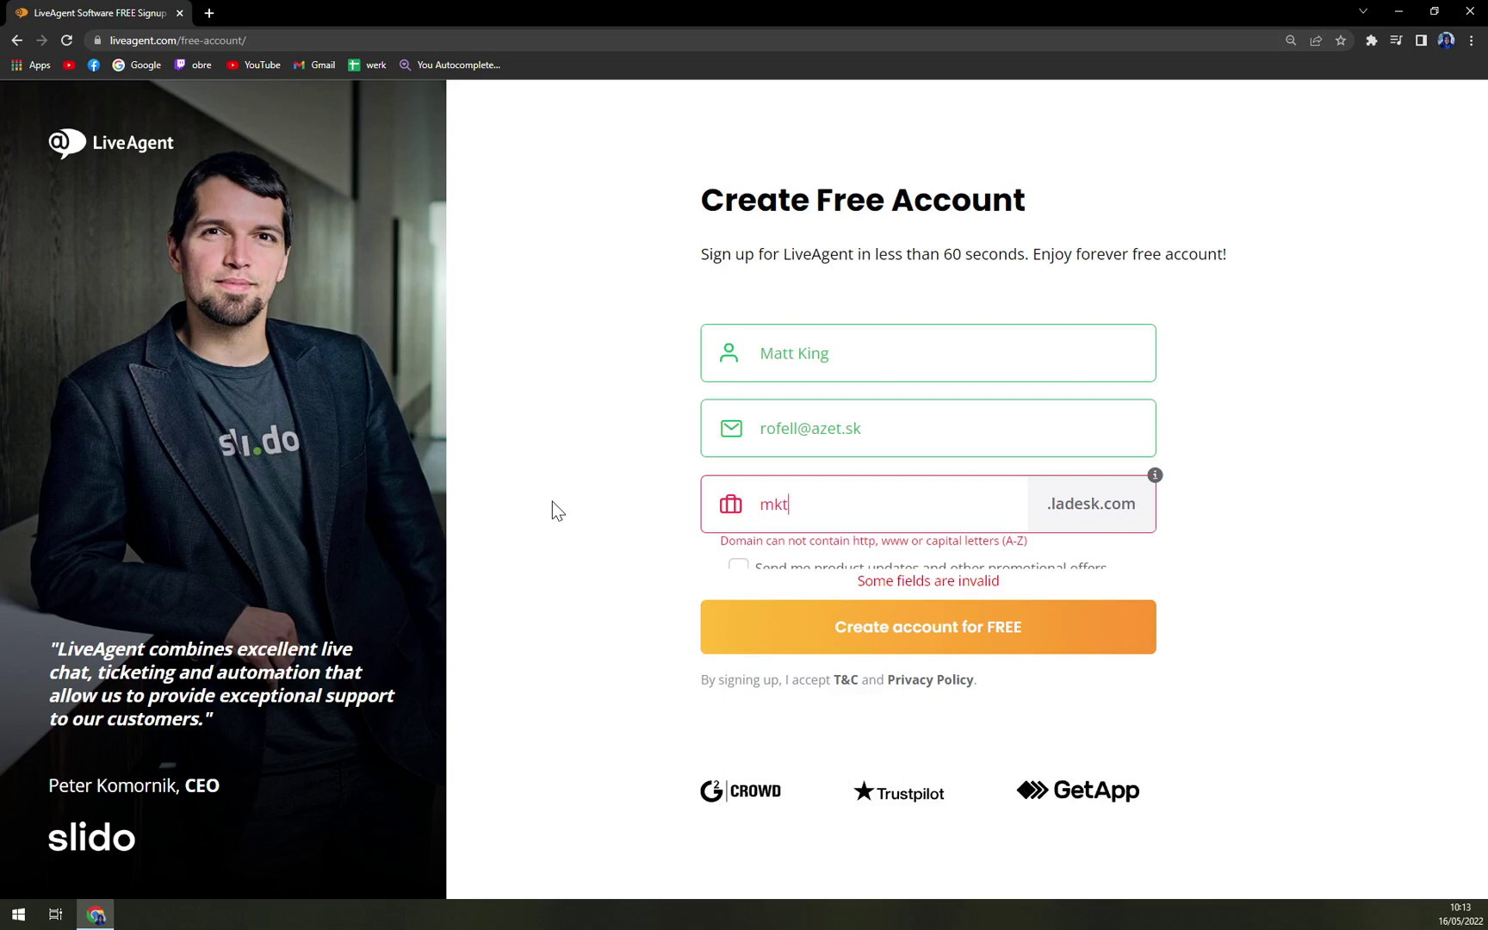
pyautogui.press('Tab')
pyautogui.press('Tab')
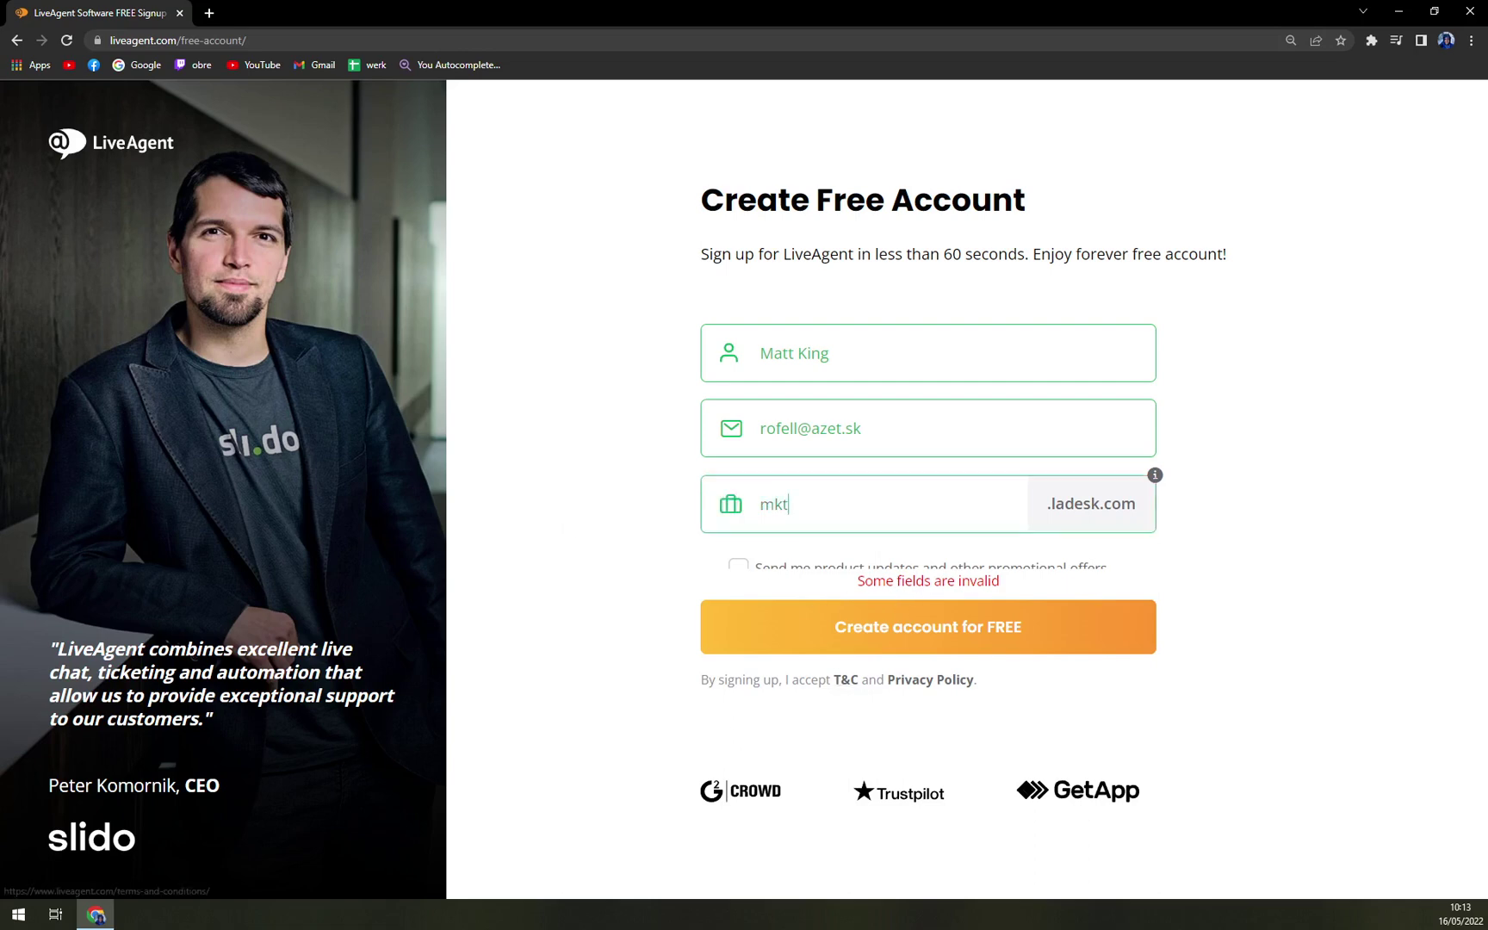
pyautogui.click(841, 623)
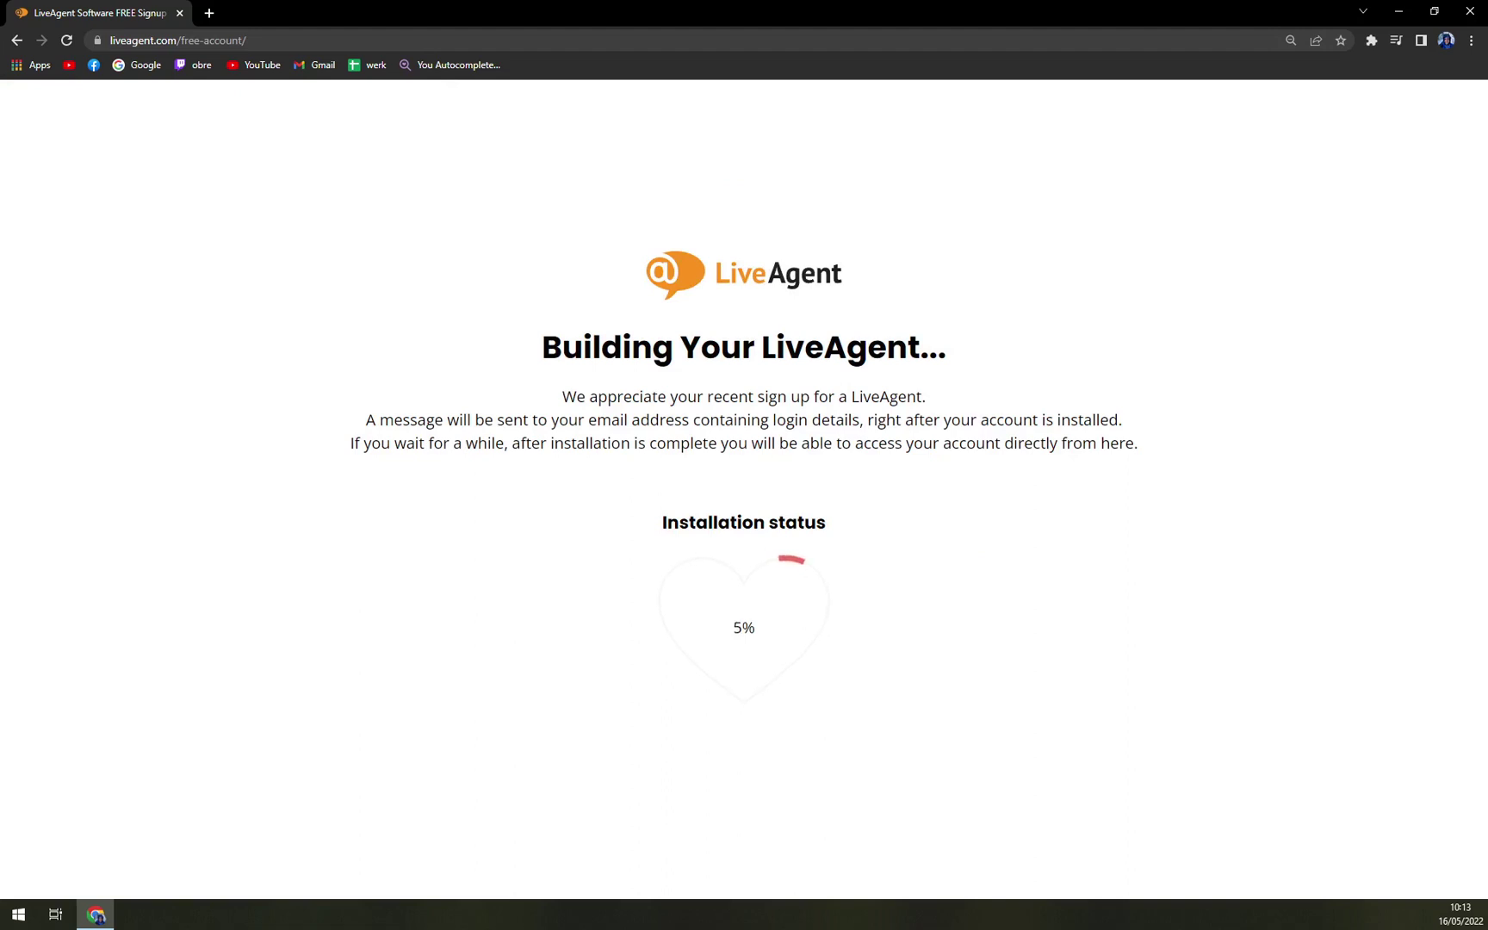
# - Wait on the Building Your LiveAgent page until the account is reported ready
pyautogui.click(98, 918)
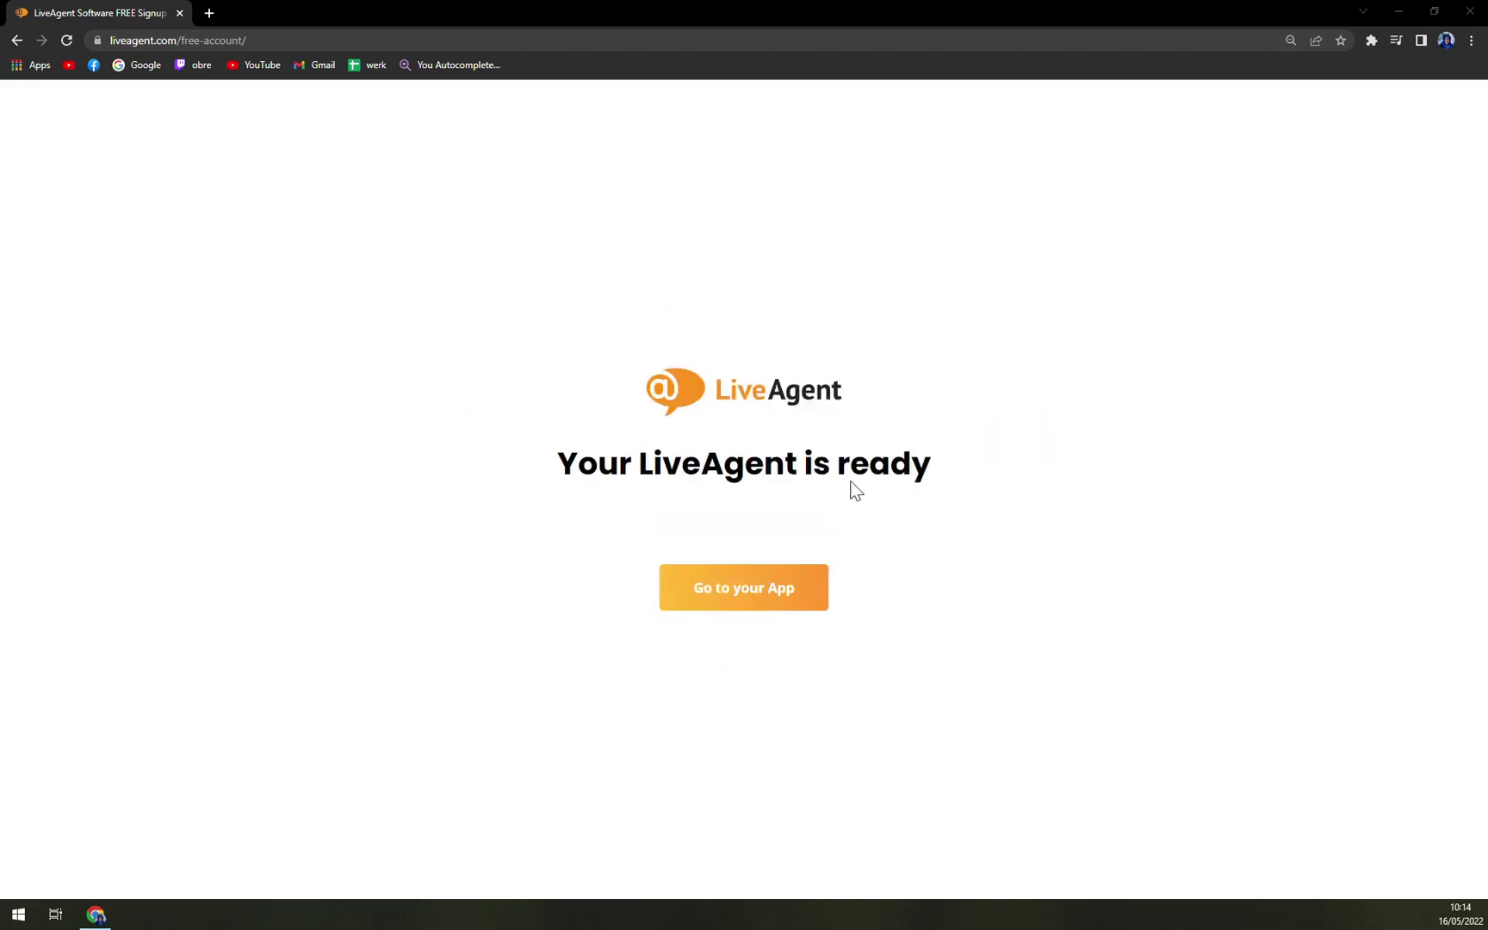
# - Enter the new app and visit the Home, Tickets, Chats, Calls and Reports sections
pyautogui.click(772, 603)
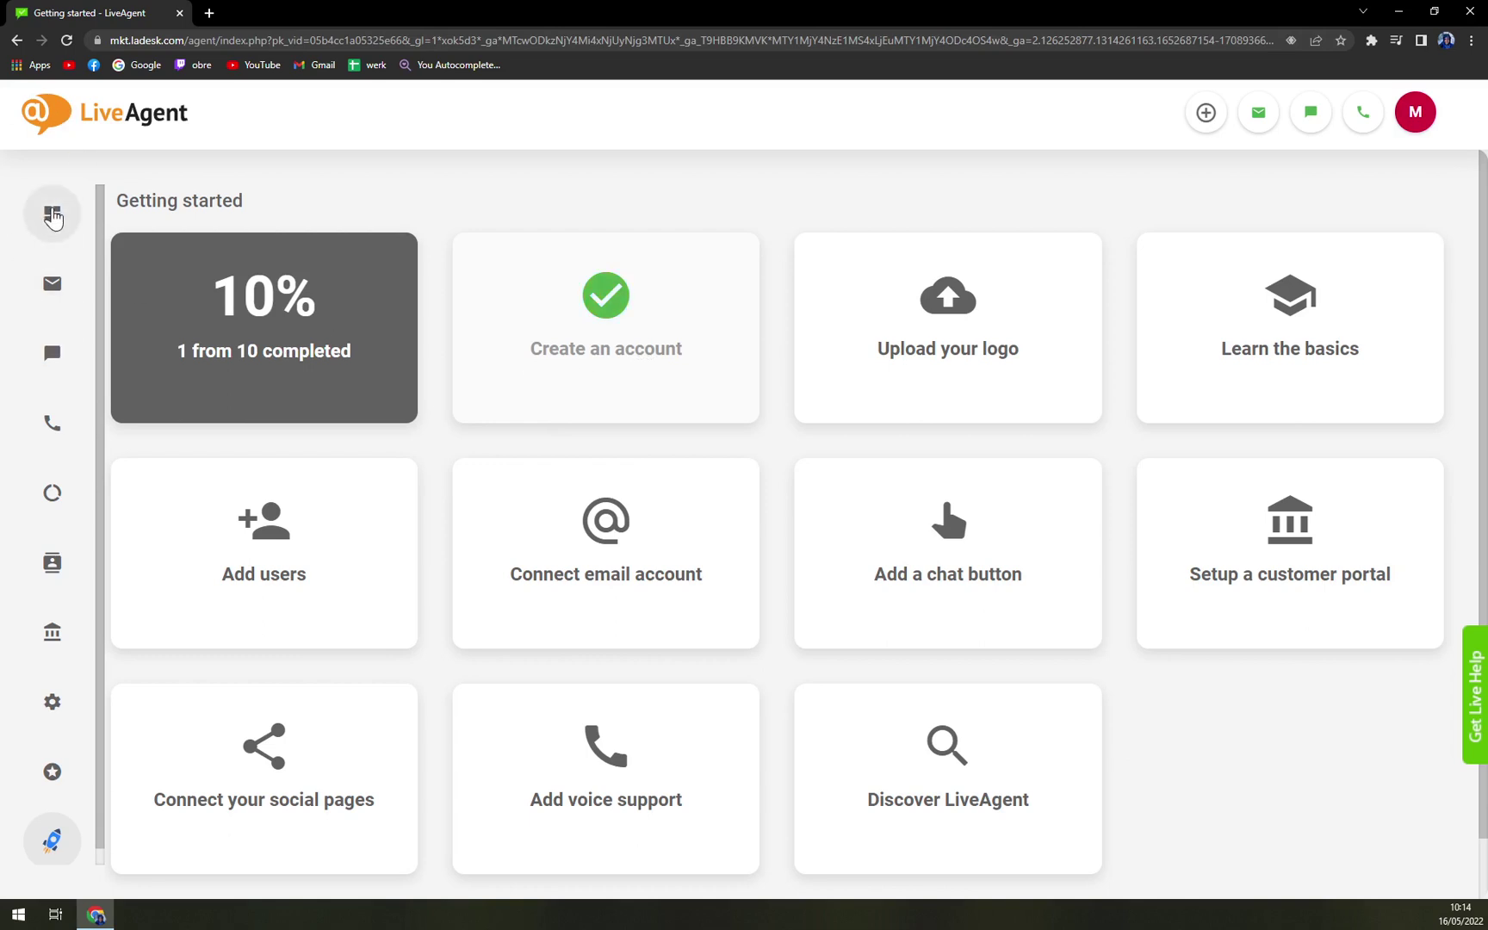
pyautogui.click(52, 216)
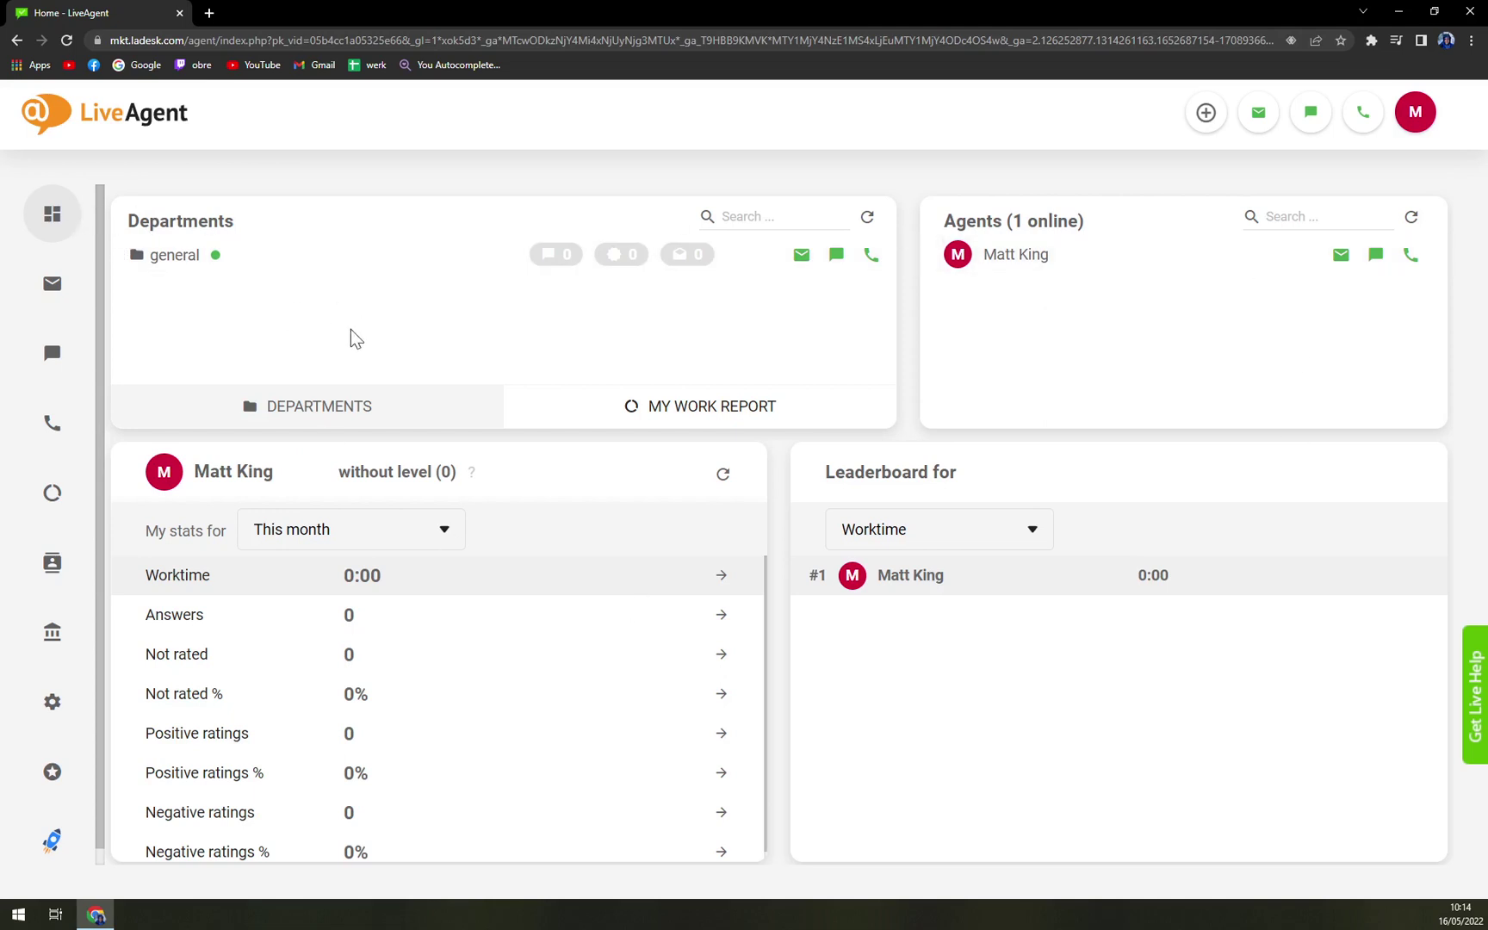
pyautogui.click(49, 304)
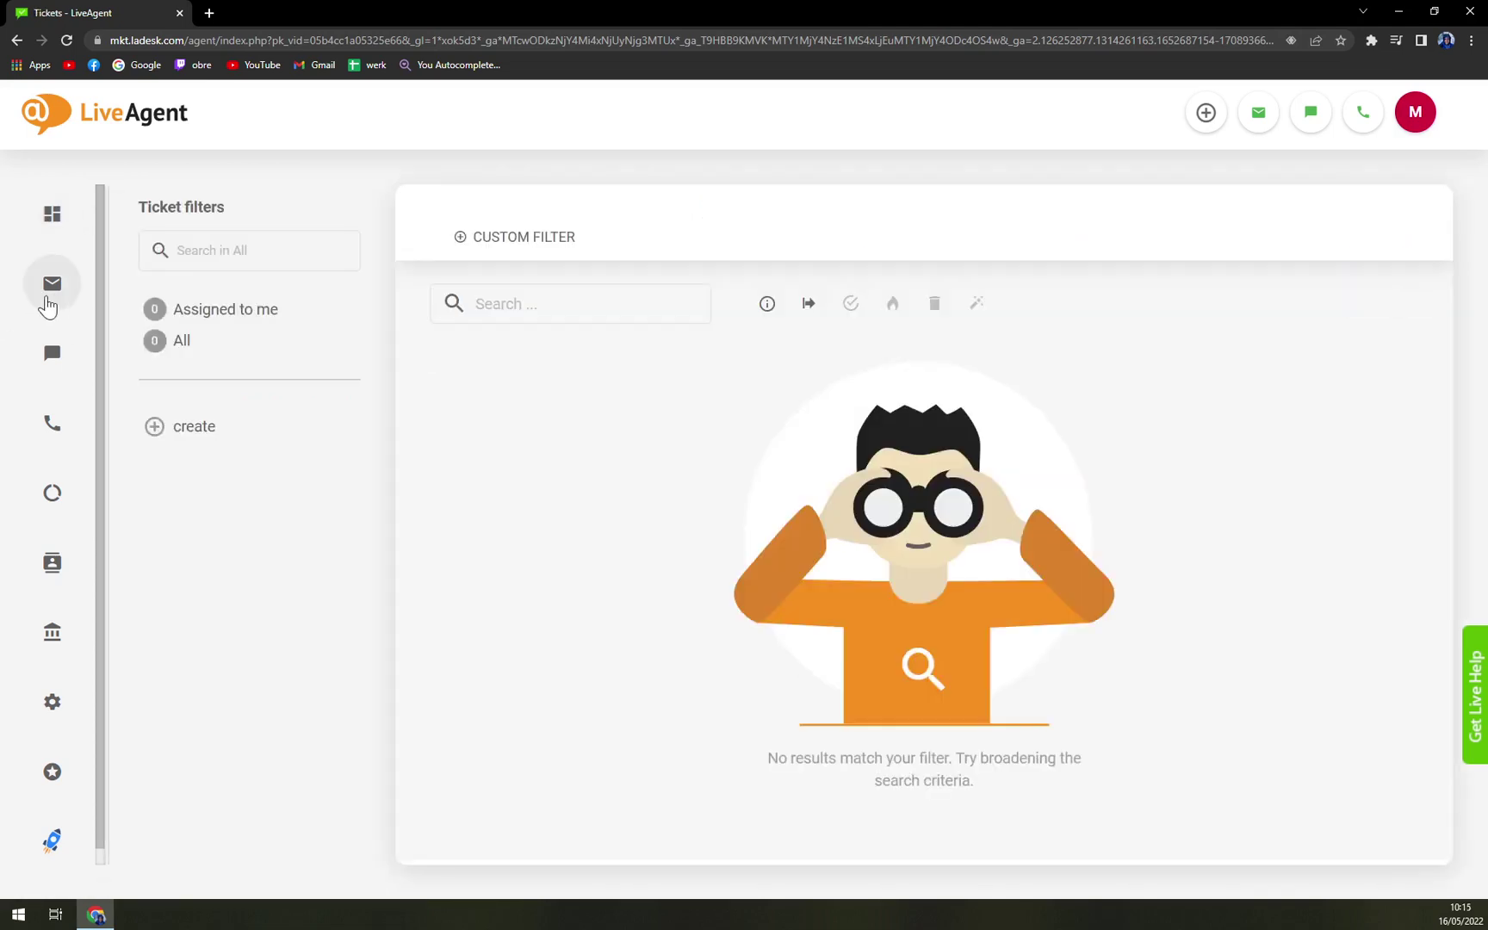
pyautogui.click(51, 353)
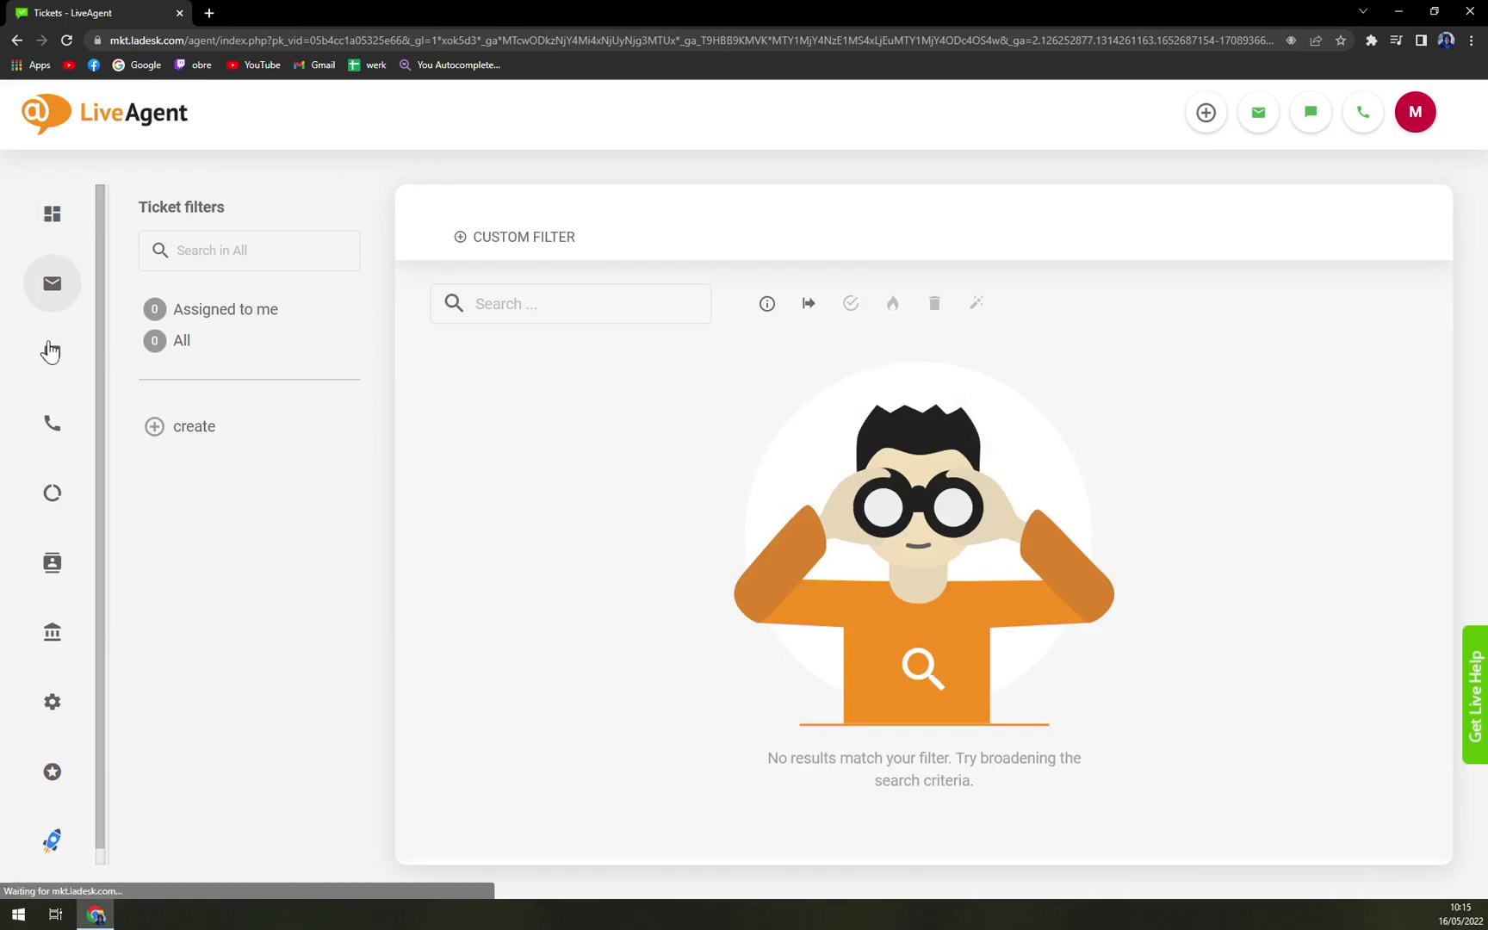
pyautogui.click(53, 422)
pyautogui.click(52, 493)
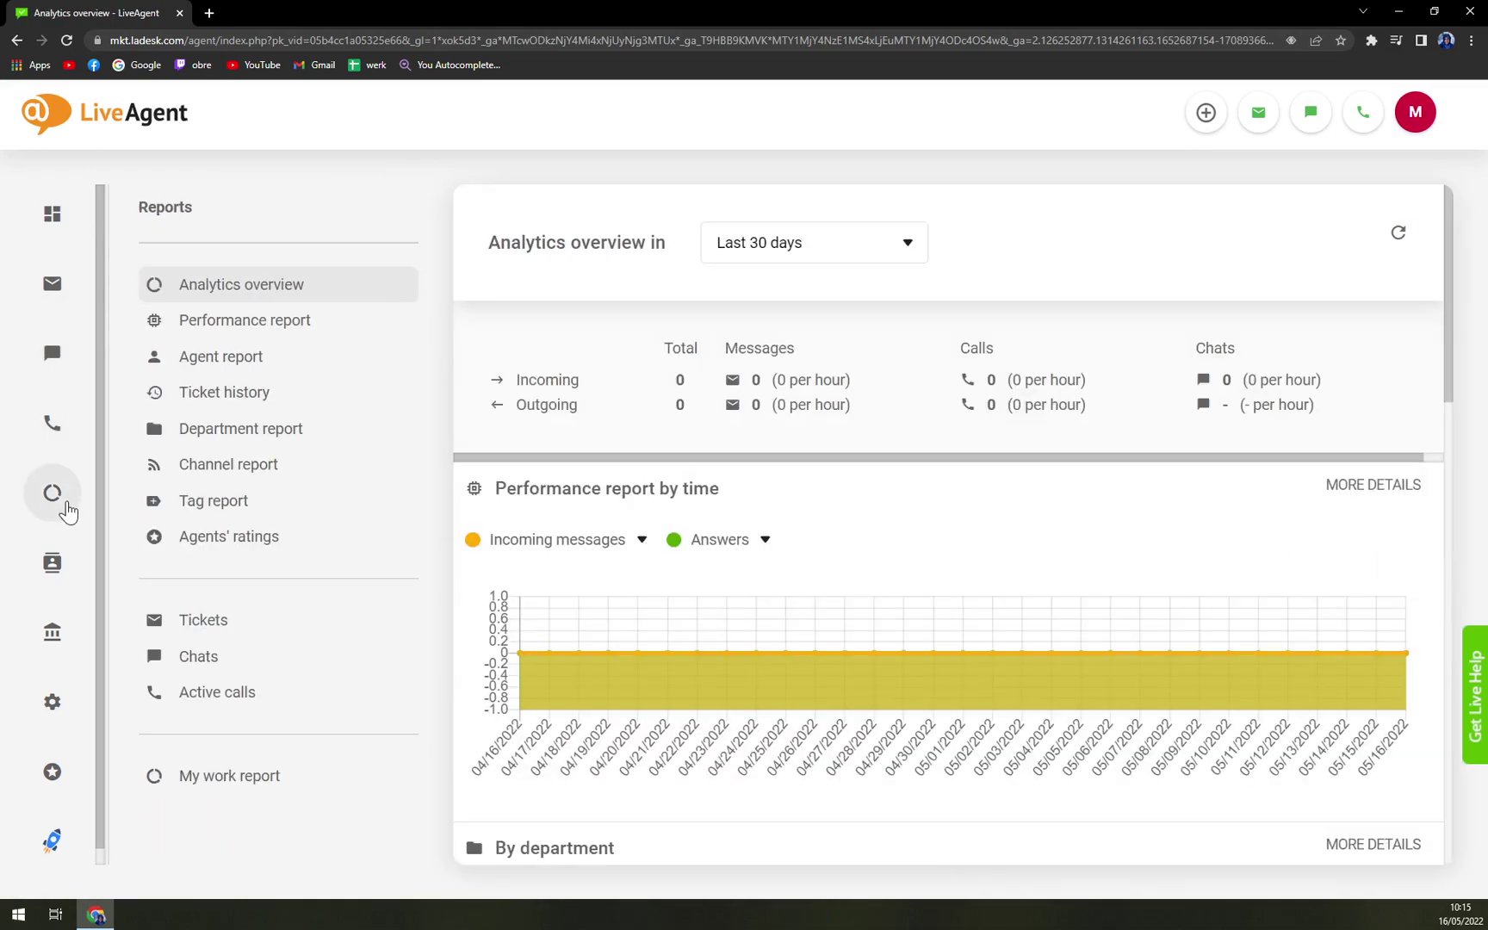
# - Visit Customers, Customer portal, Configuration and My account, ending on Configuration
pyautogui.click(54, 565)
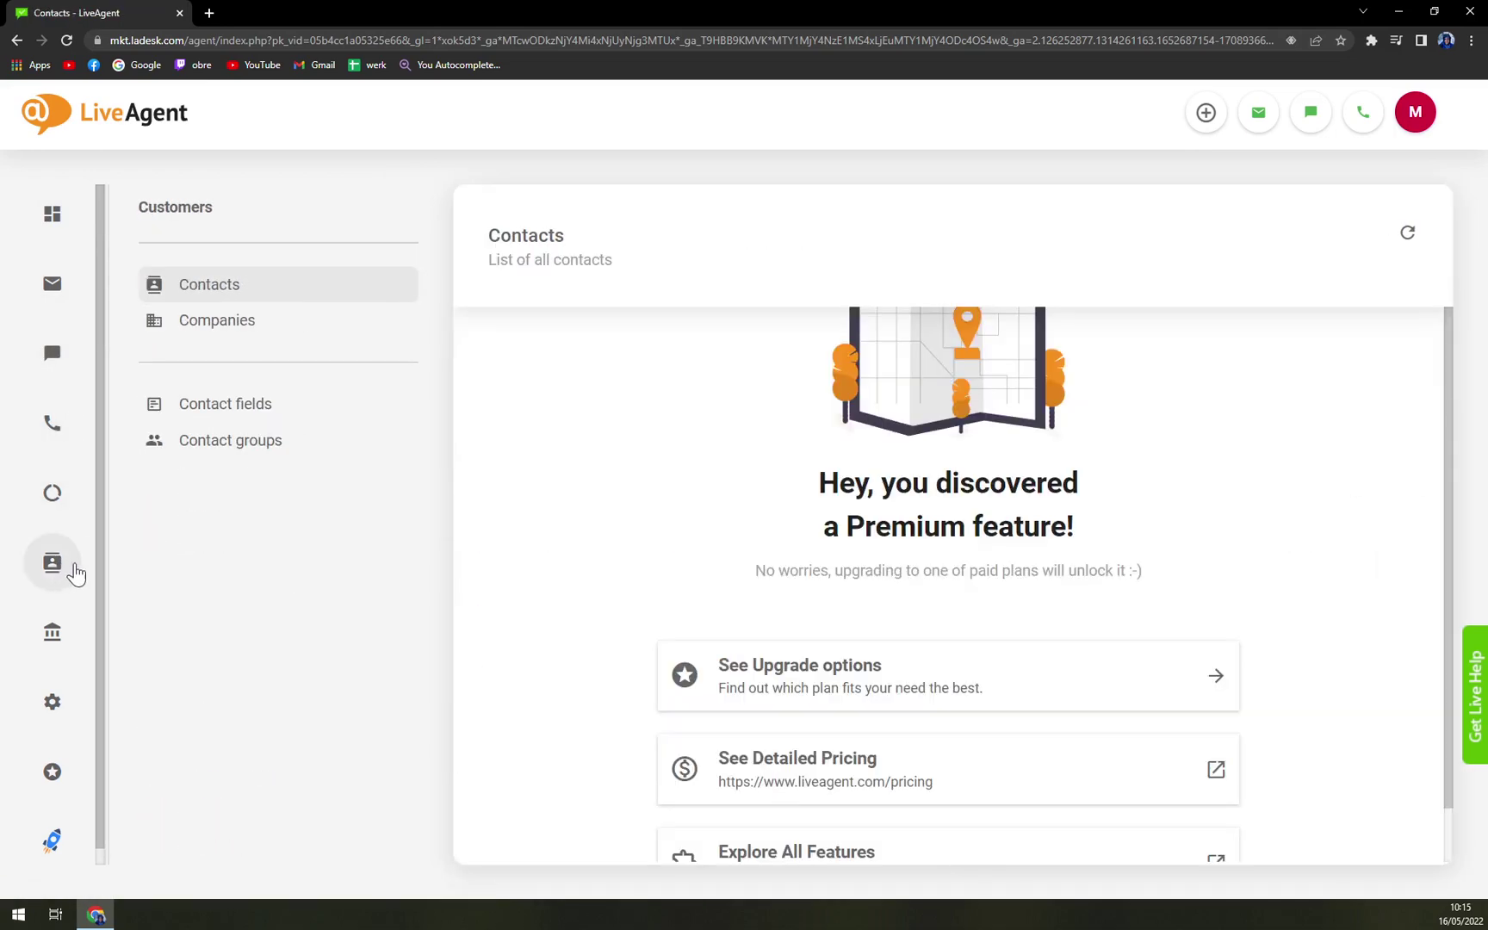
pyautogui.click(57, 637)
pyautogui.click(61, 705)
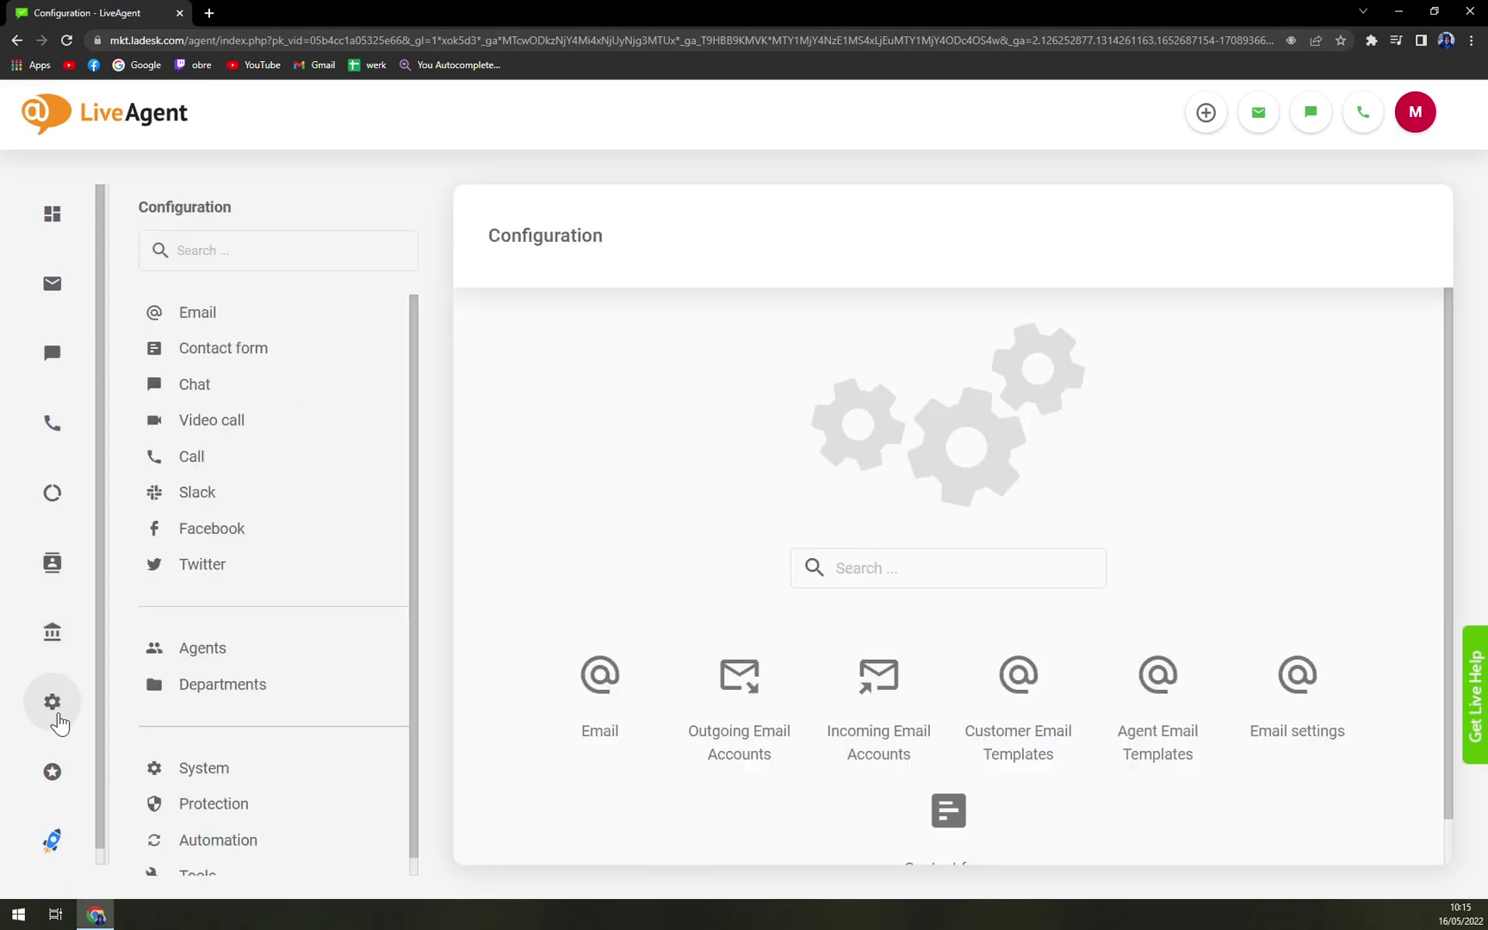
pyautogui.click(55, 768)
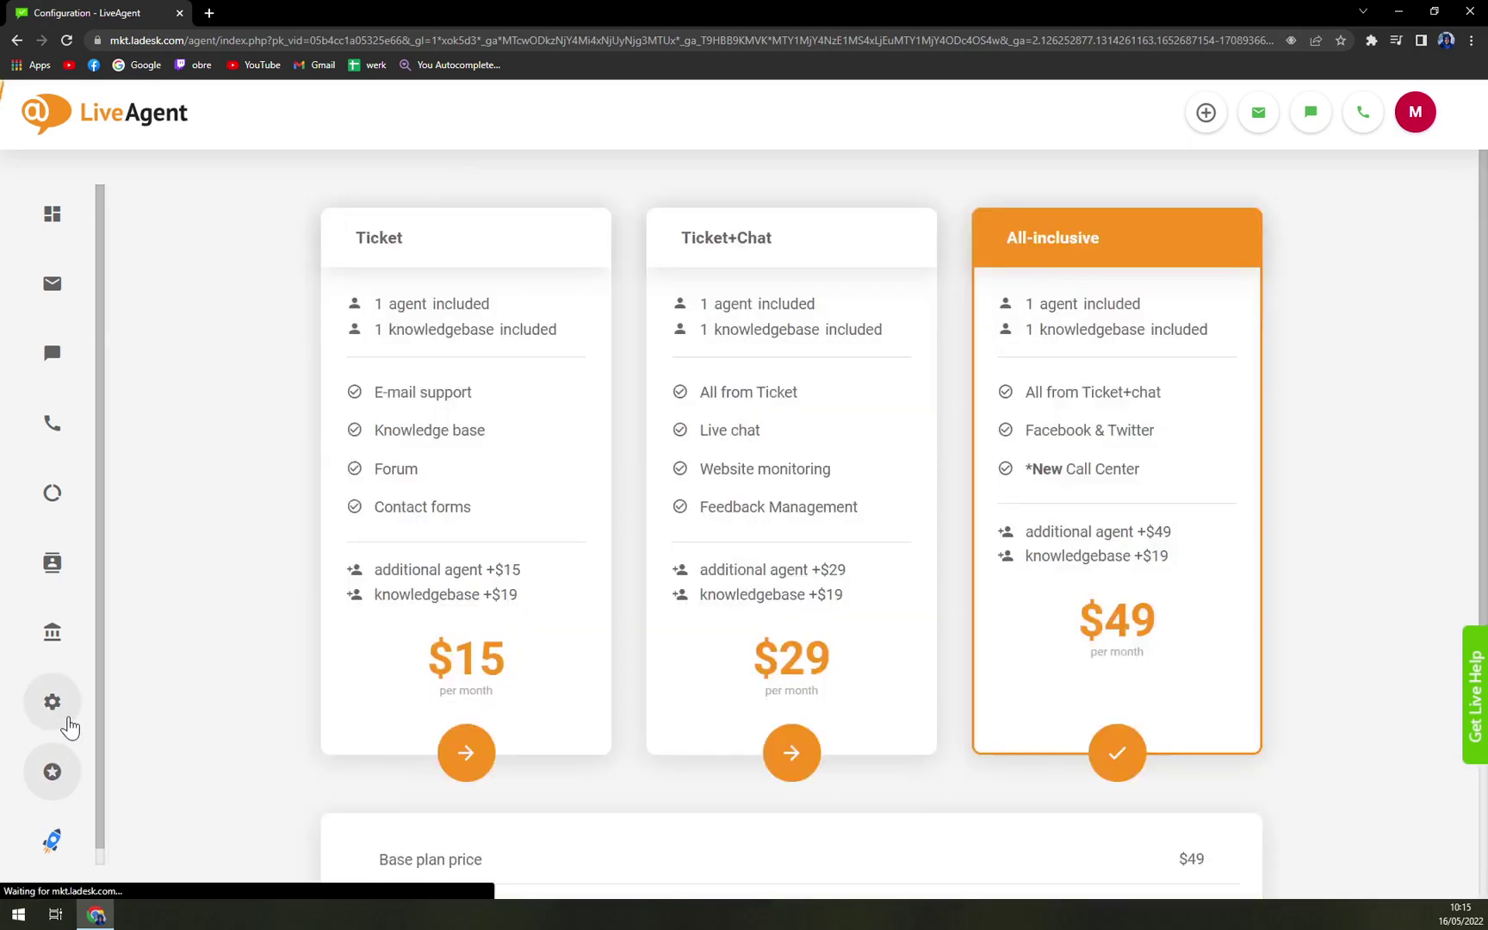
pyautogui.click(58, 718)
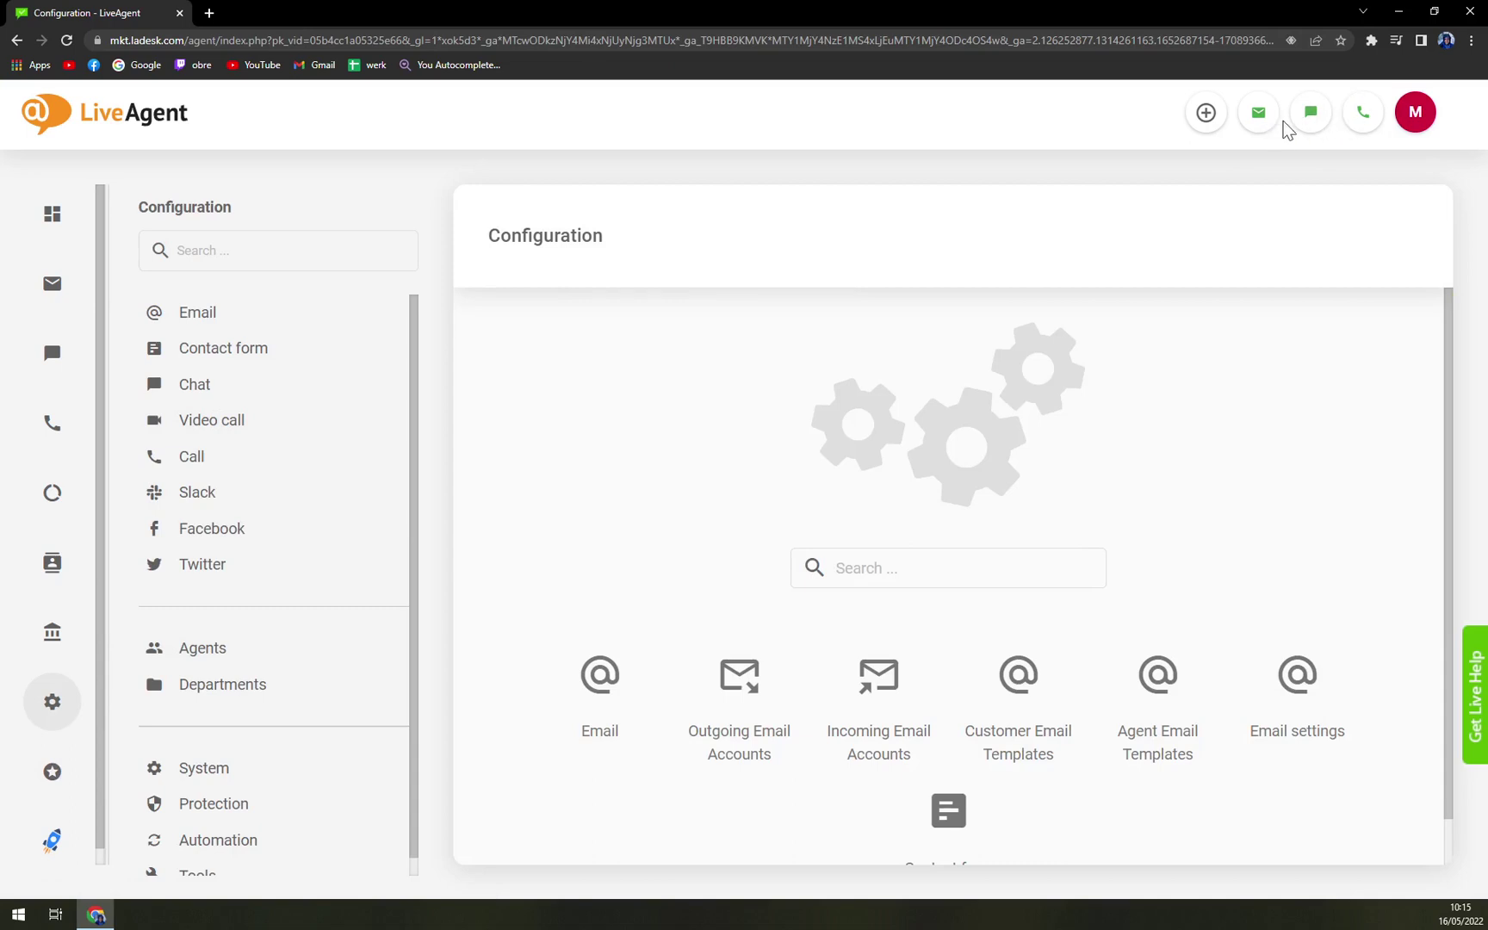
# - Reach the Notifications section of the Edit profile dialog from the account menu
pyautogui.click(1414, 116)
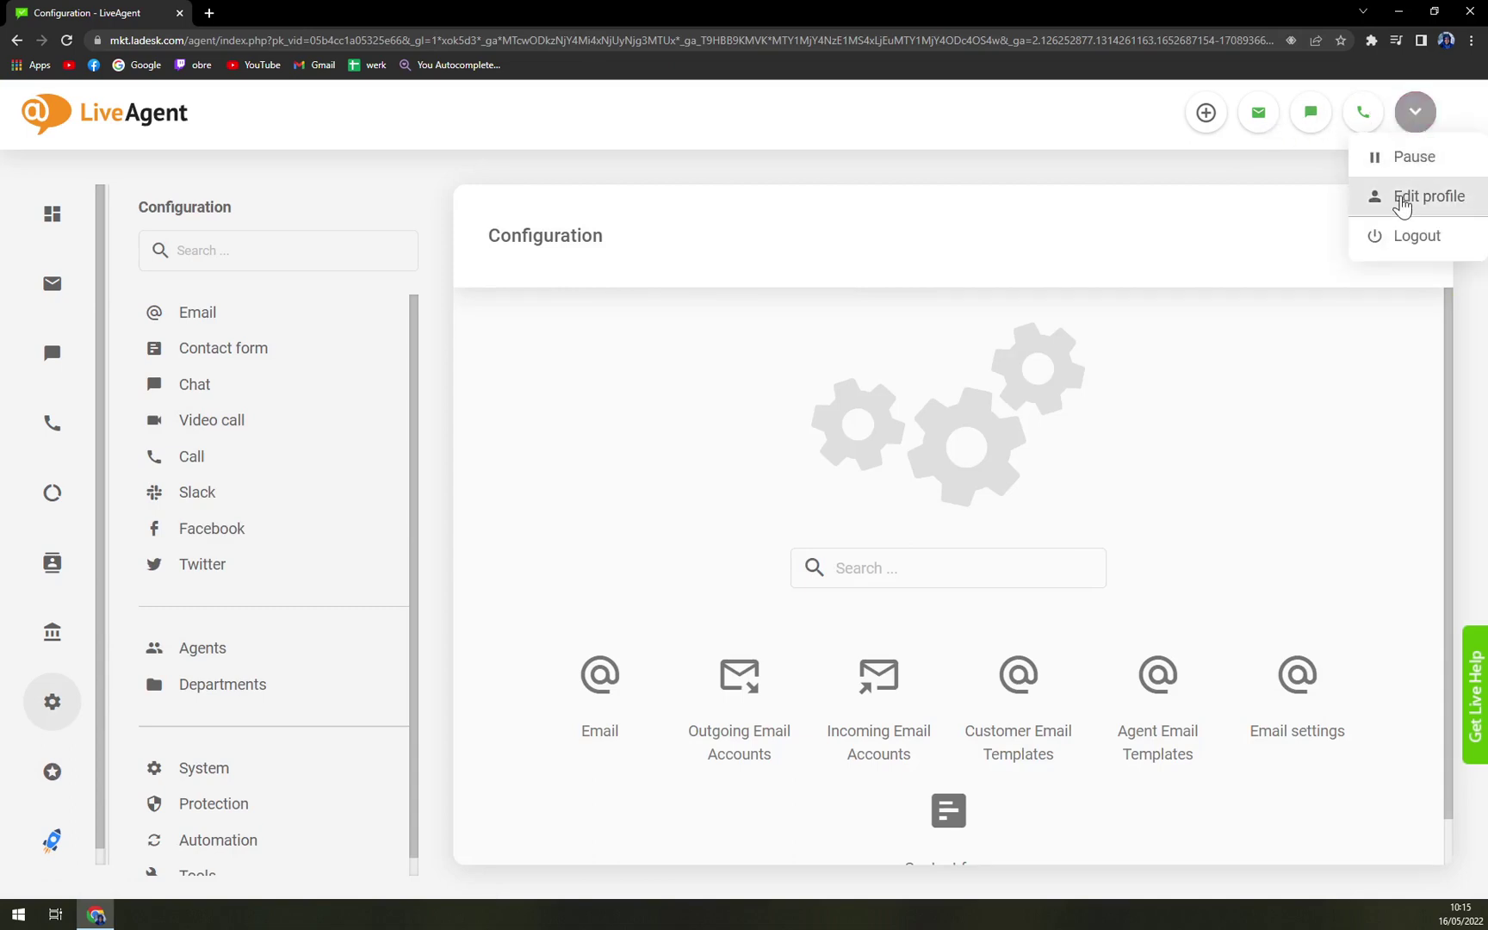
pyautogui.click(1401, 198)
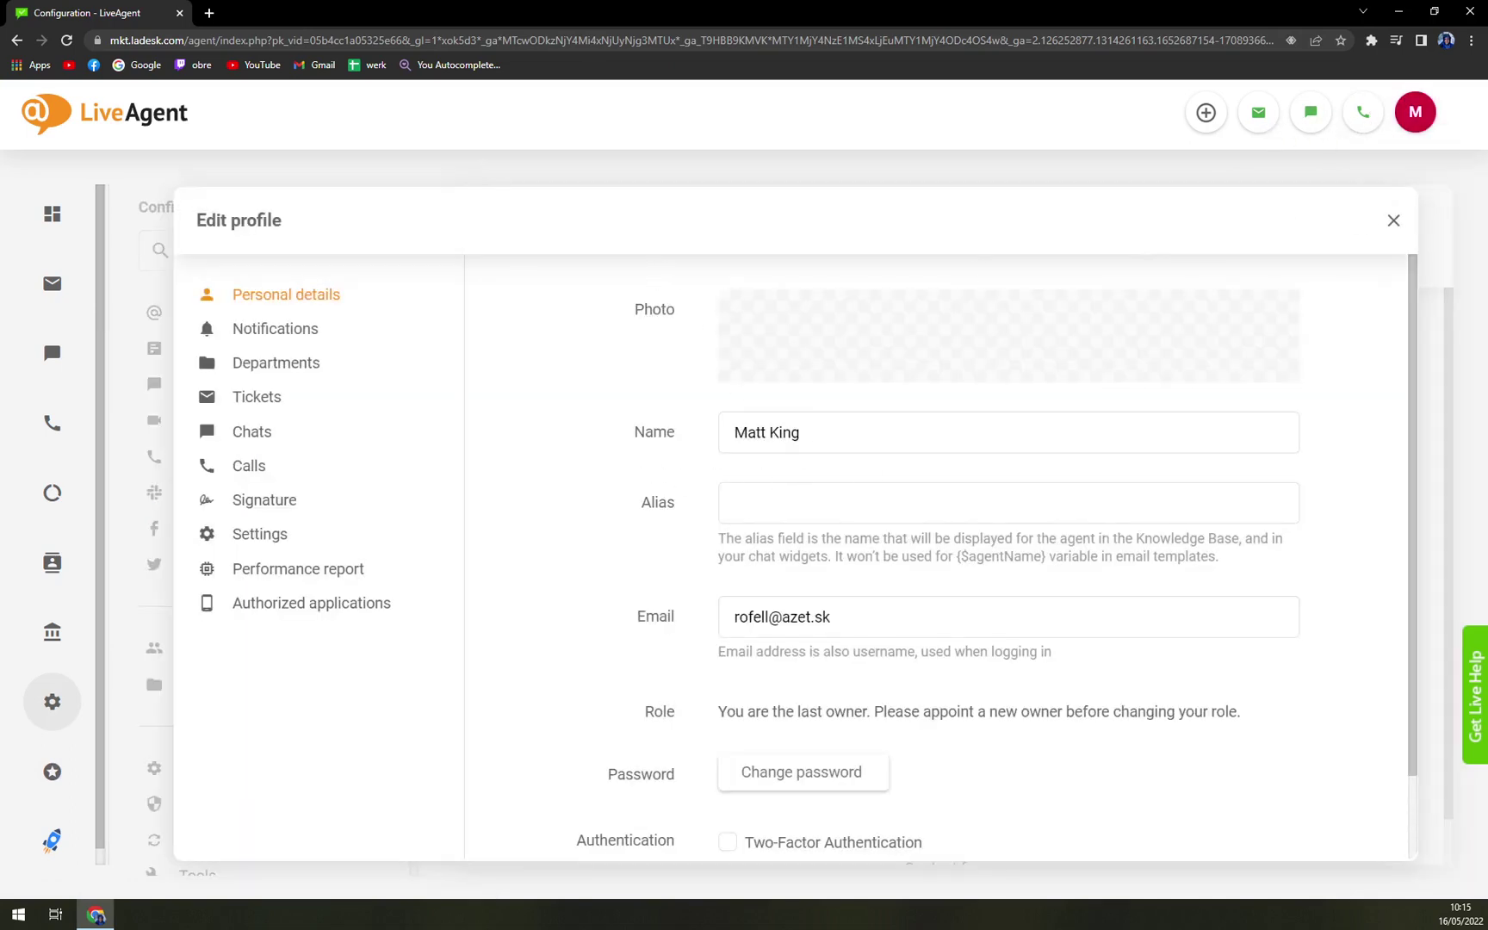
pyautogui.scroll(-2, 721, 547)
pyautogui.scroll(2, 722, 547)
pyautogui.click(1413, 116)
pyautogui.click(783, 185)
pyautogui.click(259, 325)
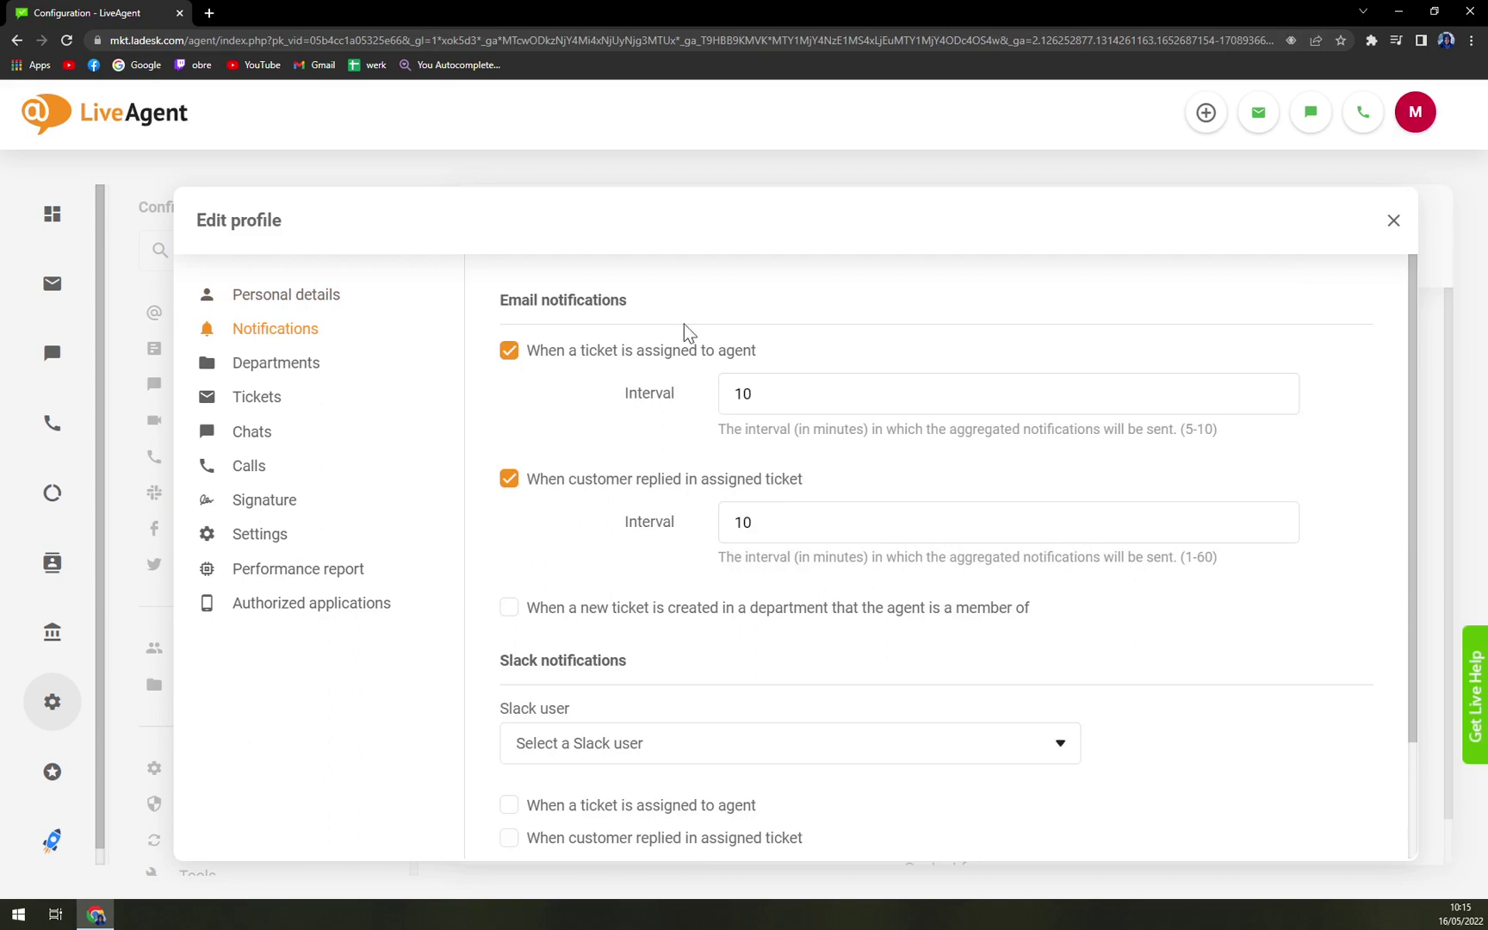
# - Turn off assigned-ticket and customer-reply emails, save the profile and close the editor
pyautogui.click(528, 352)
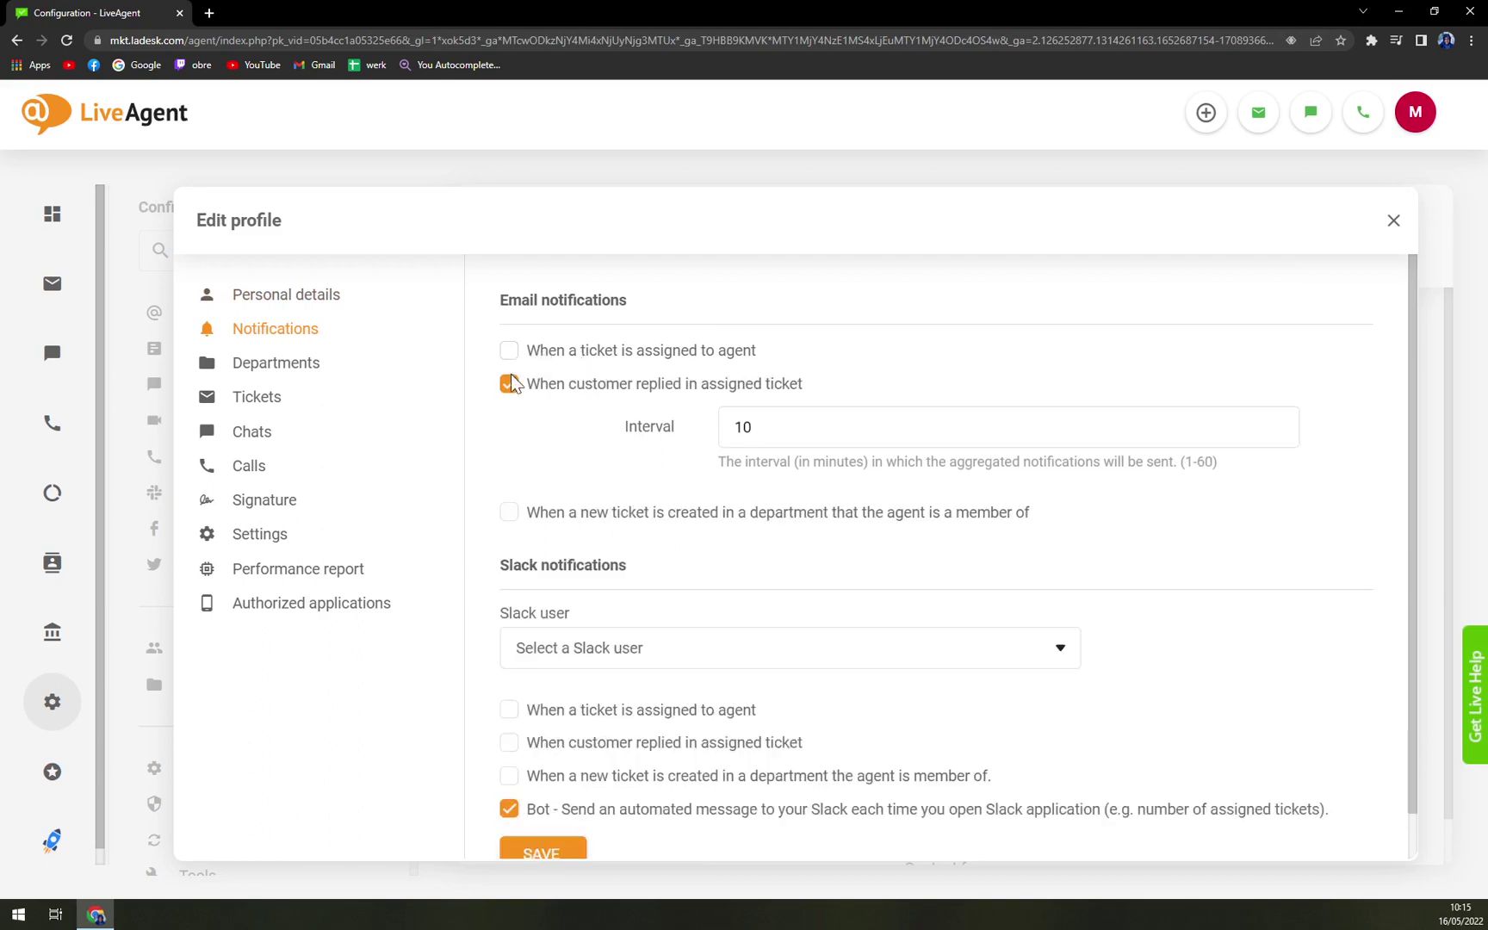
pyautogui.click(510, 383)
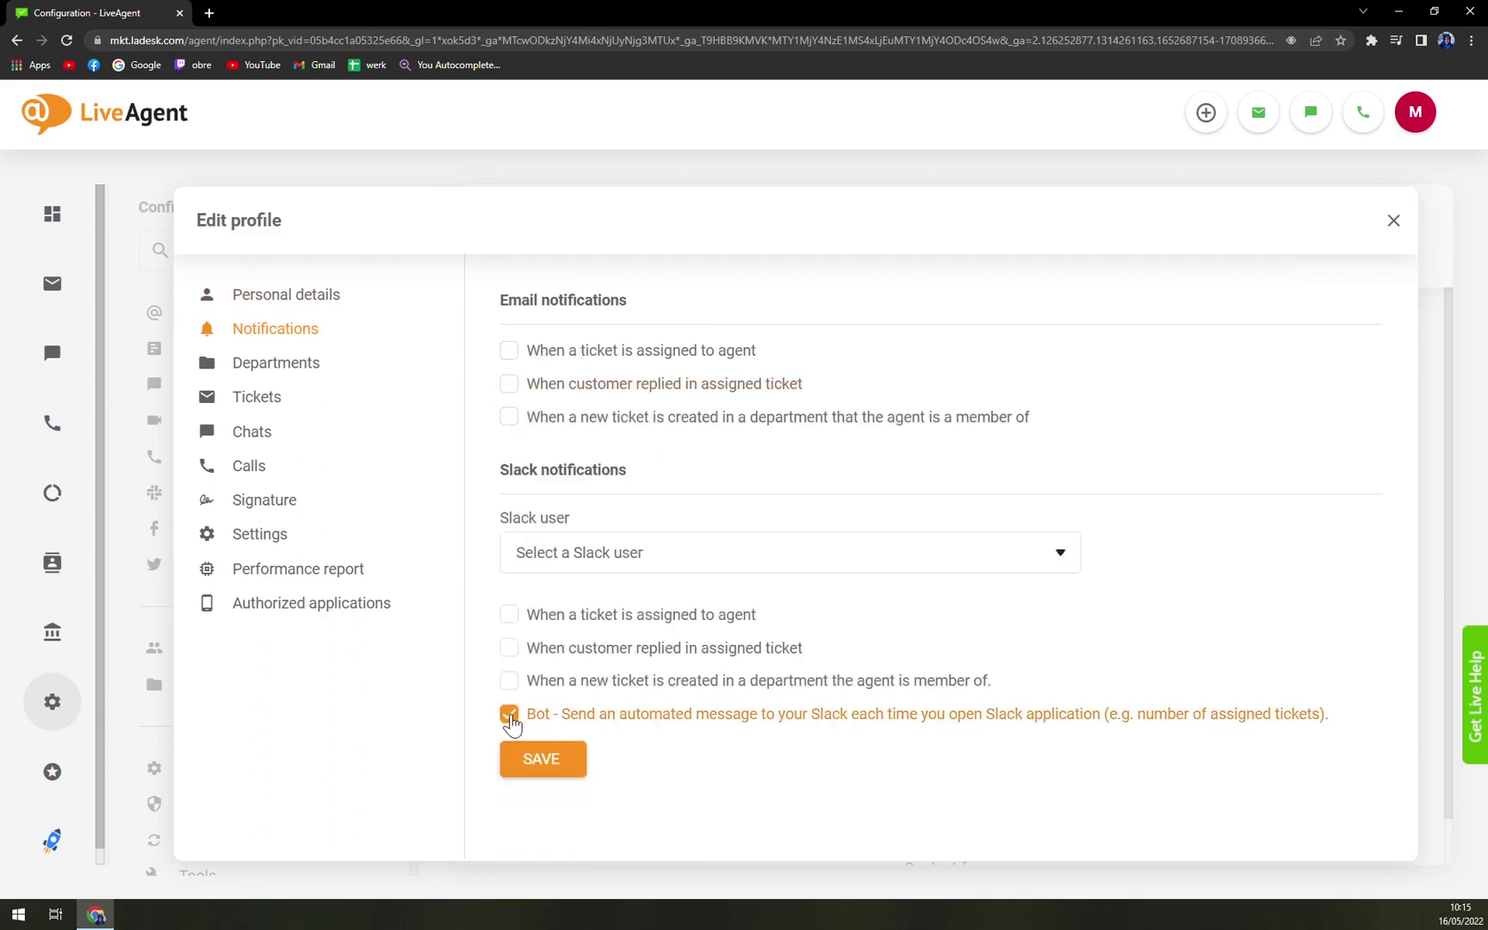
pyautogui.click(525, 762)
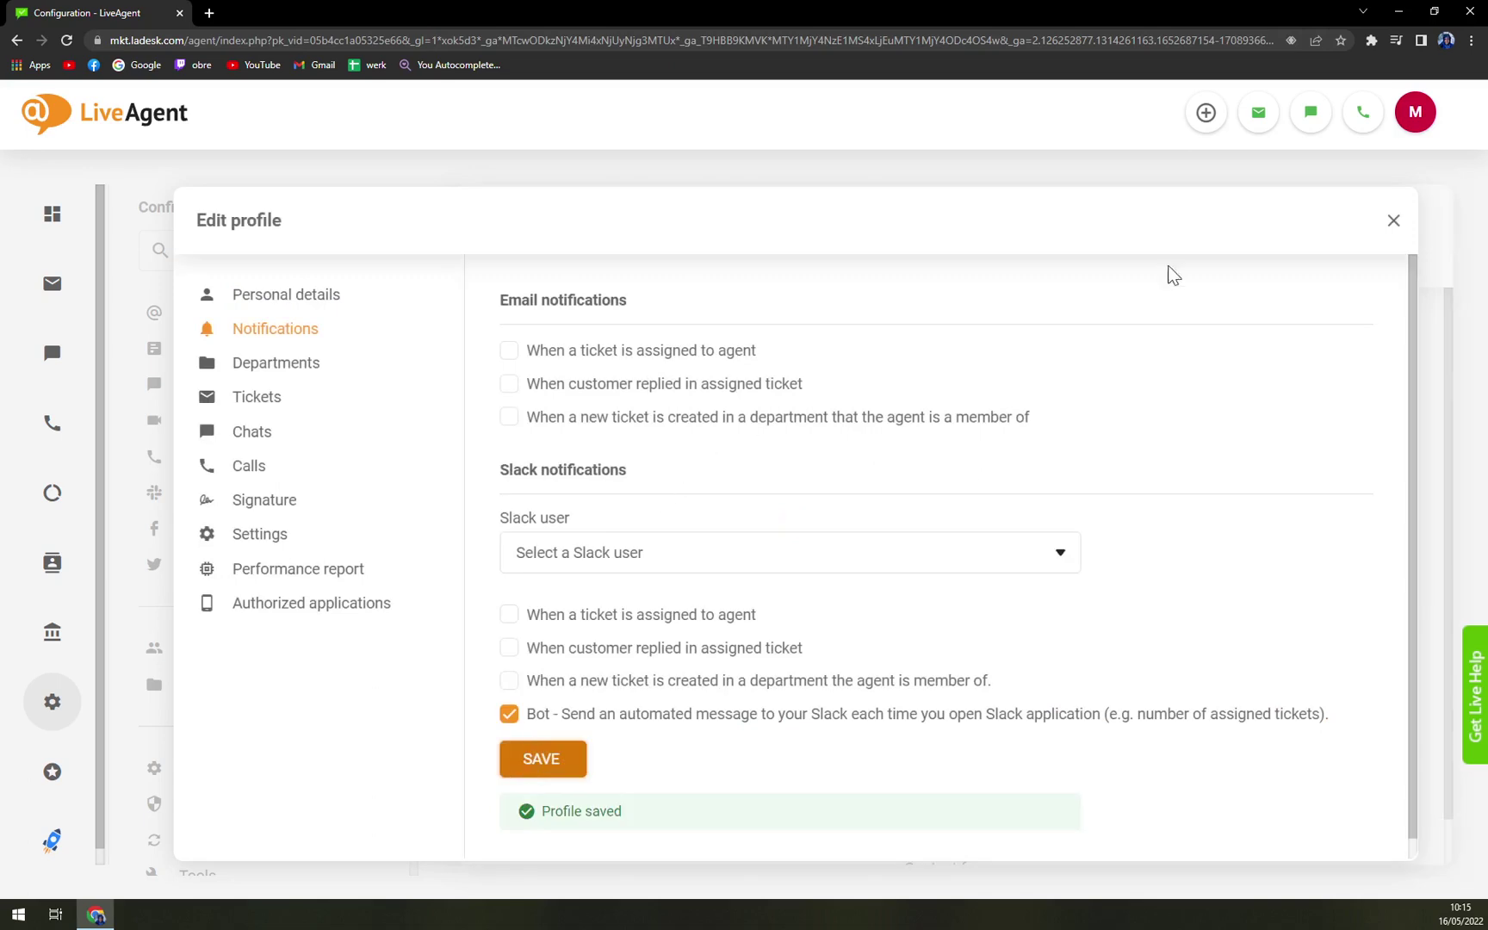
pyautogui.click(1394, 221)
# - Browse Home, Tickets and the Chats overview, dismissing the map error, then chat buttons
pyautogui.click(51, 215)
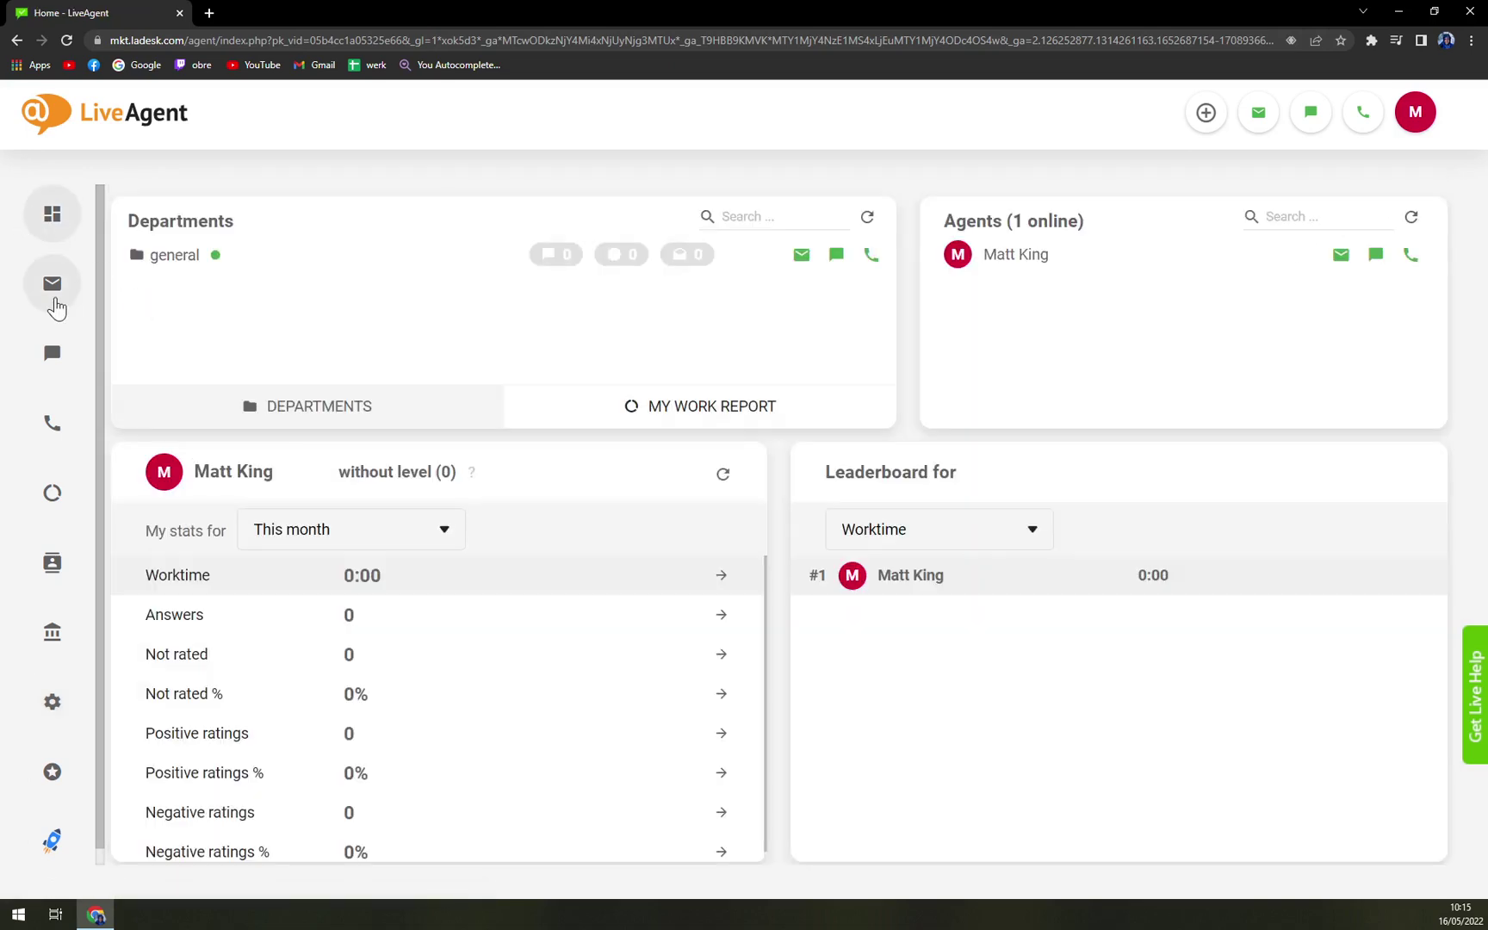
pyautogui.click(51, 284)
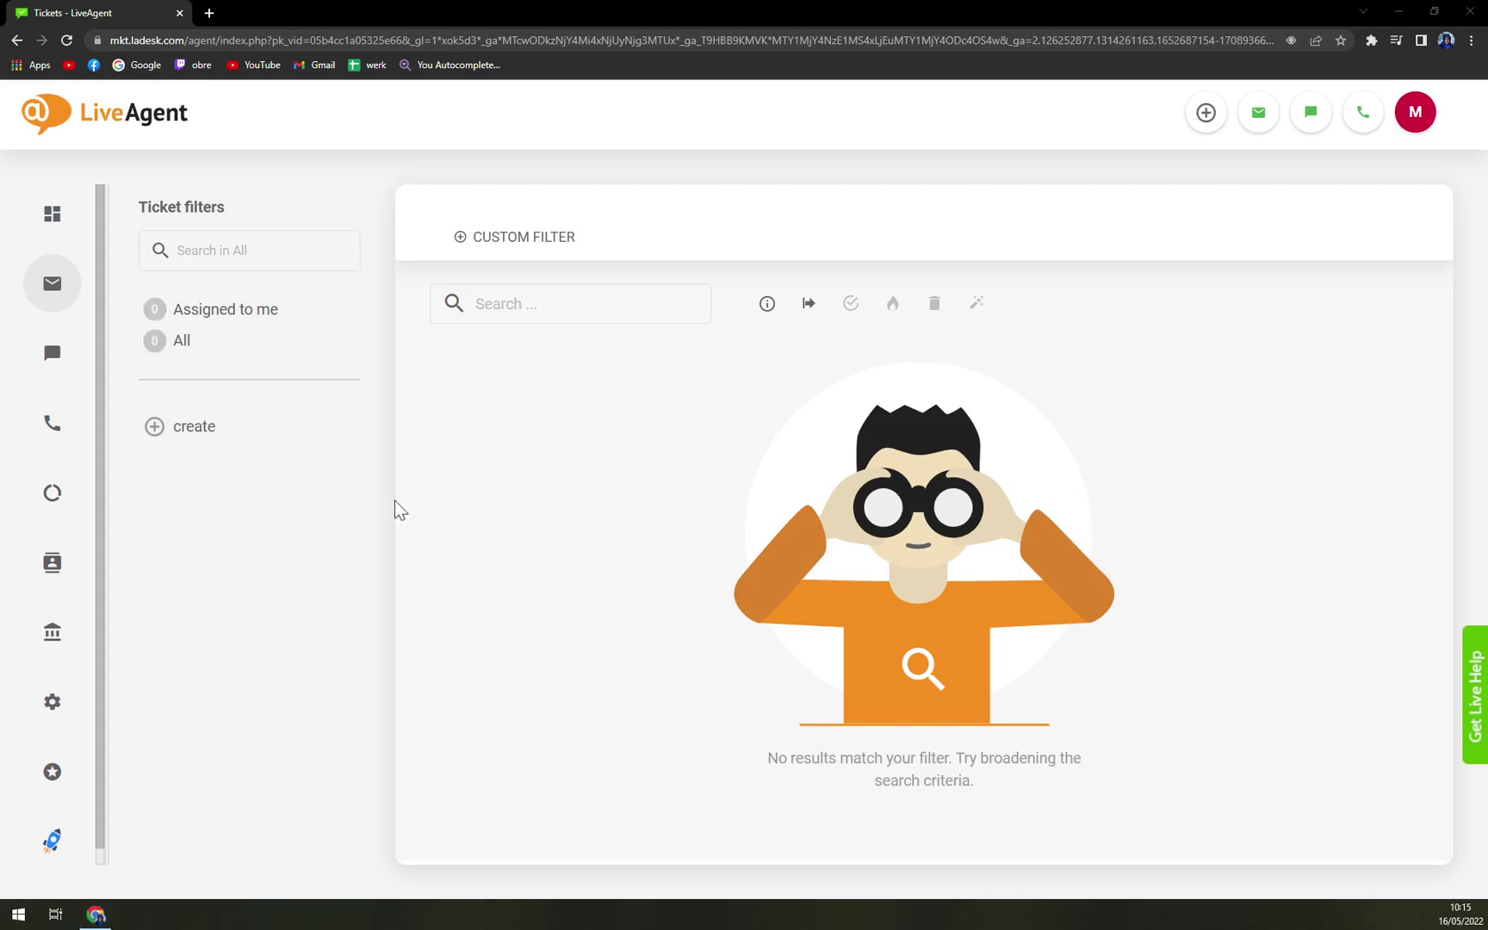
pyautogui.click(75, 357)
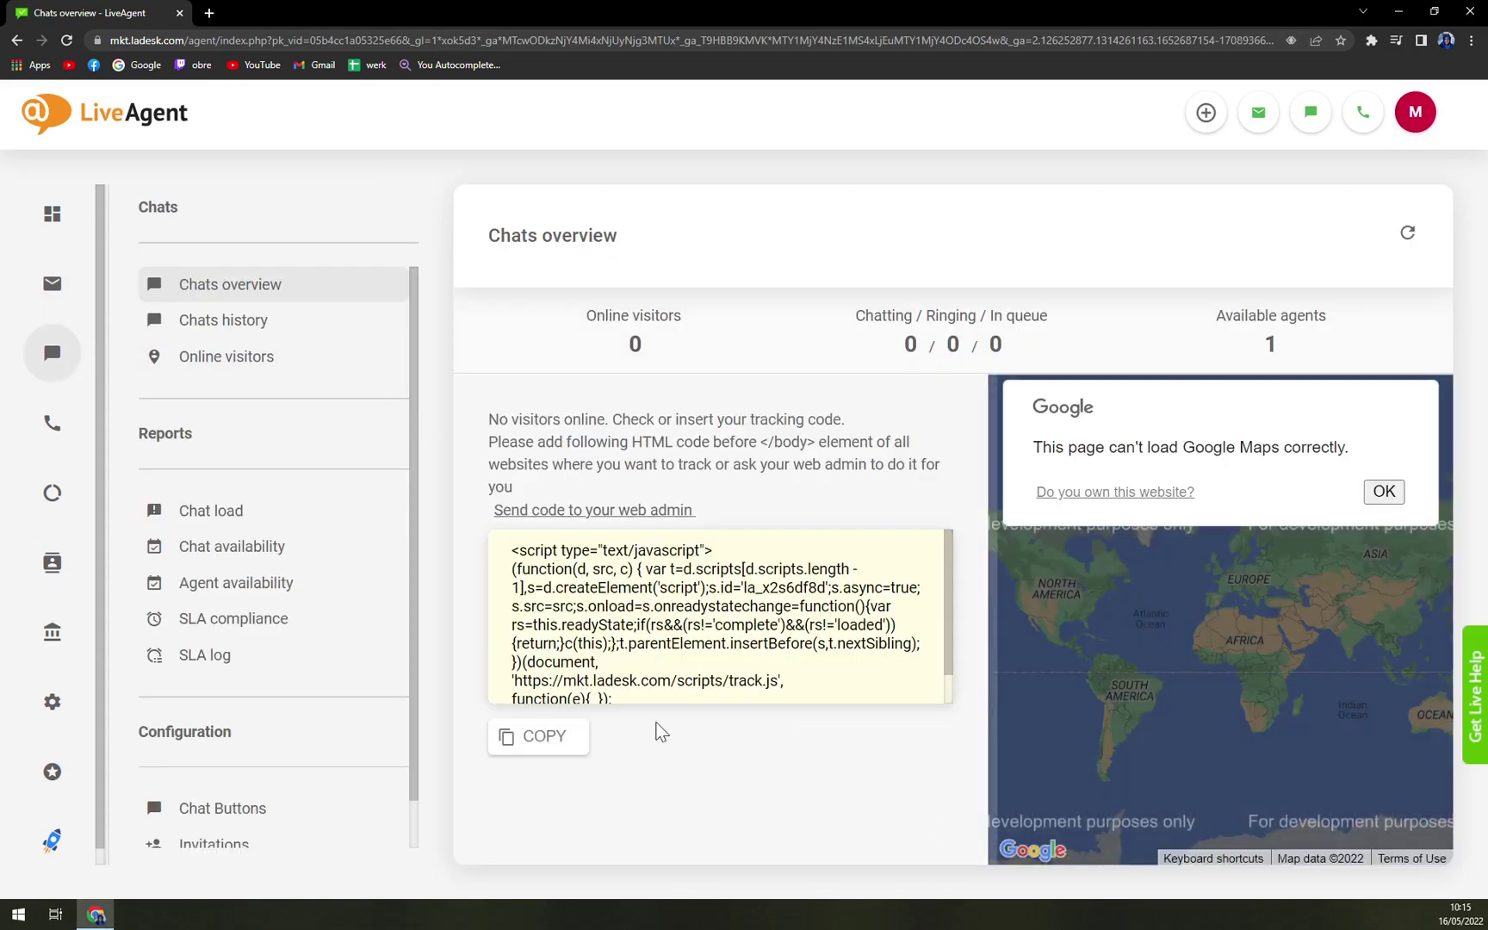
pyautogui.scroll(-2, 646, 651)
pyautogui.scroll(2, 721, 617)
pyautogui.click(1386, 493)
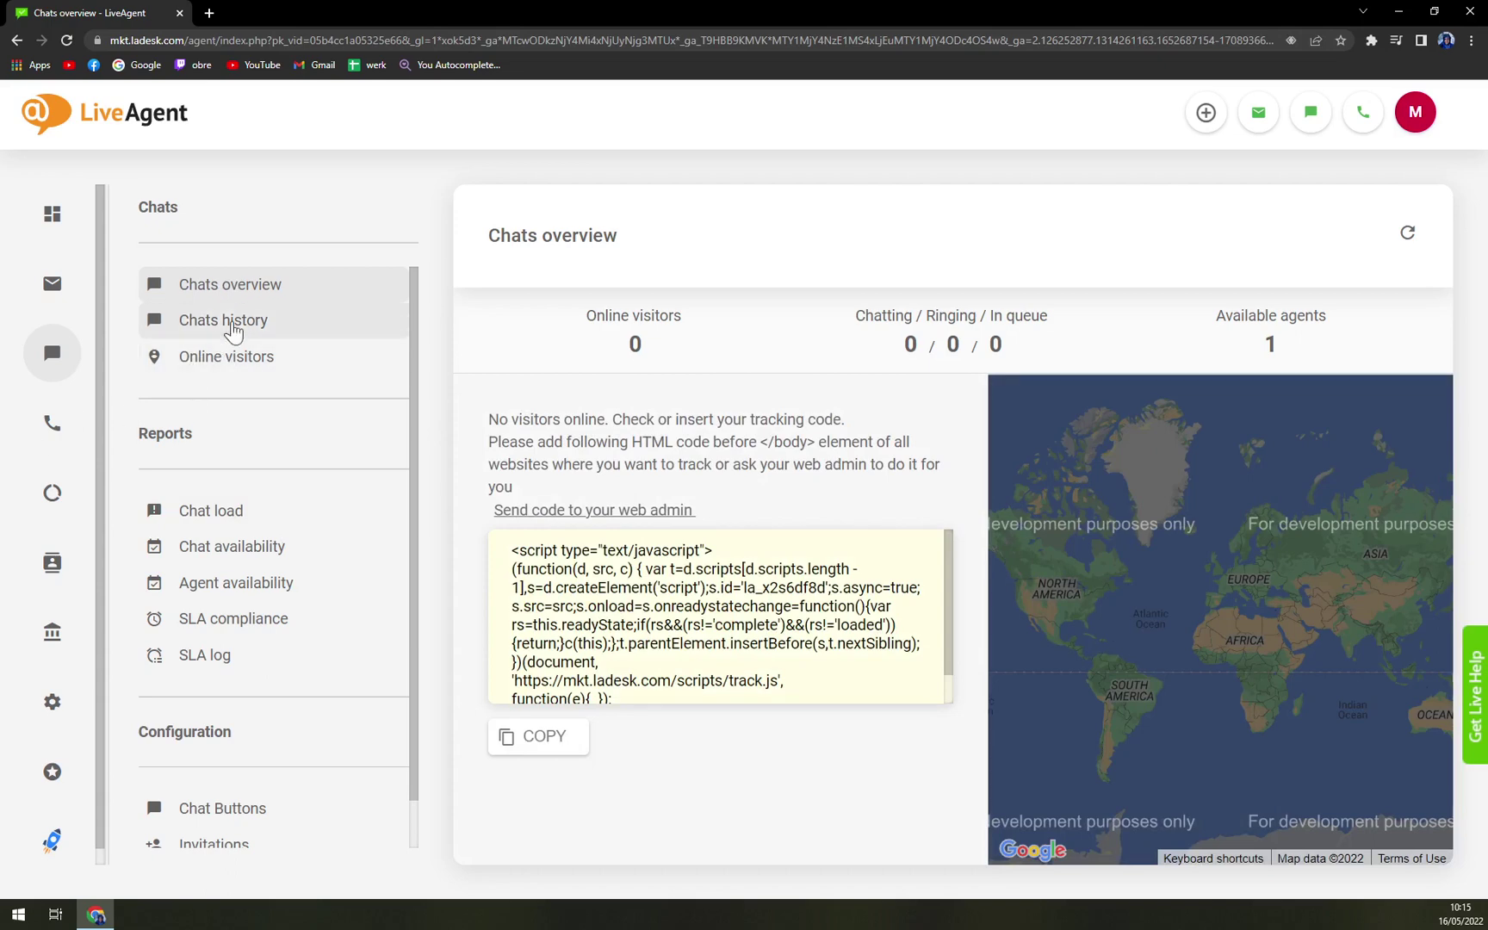
pyautogui.scroll(-1, 275, 547)
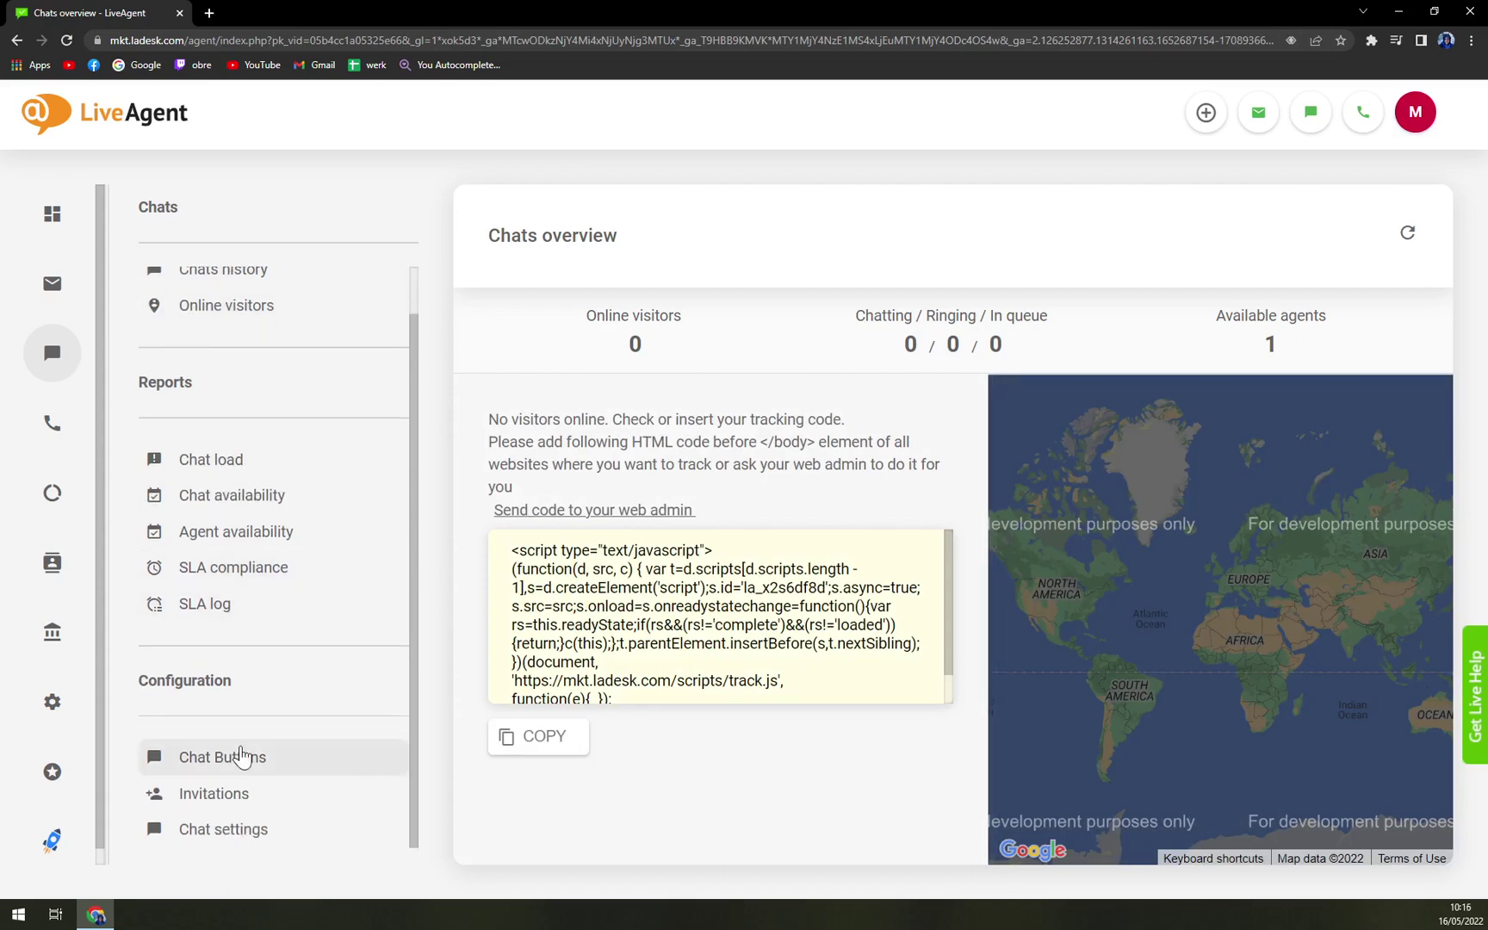
pyautogui.click(239, 757)
# - Browse the Calls section's history and extensions list, finishing on Active calls
pyautogui.click(47, 426)
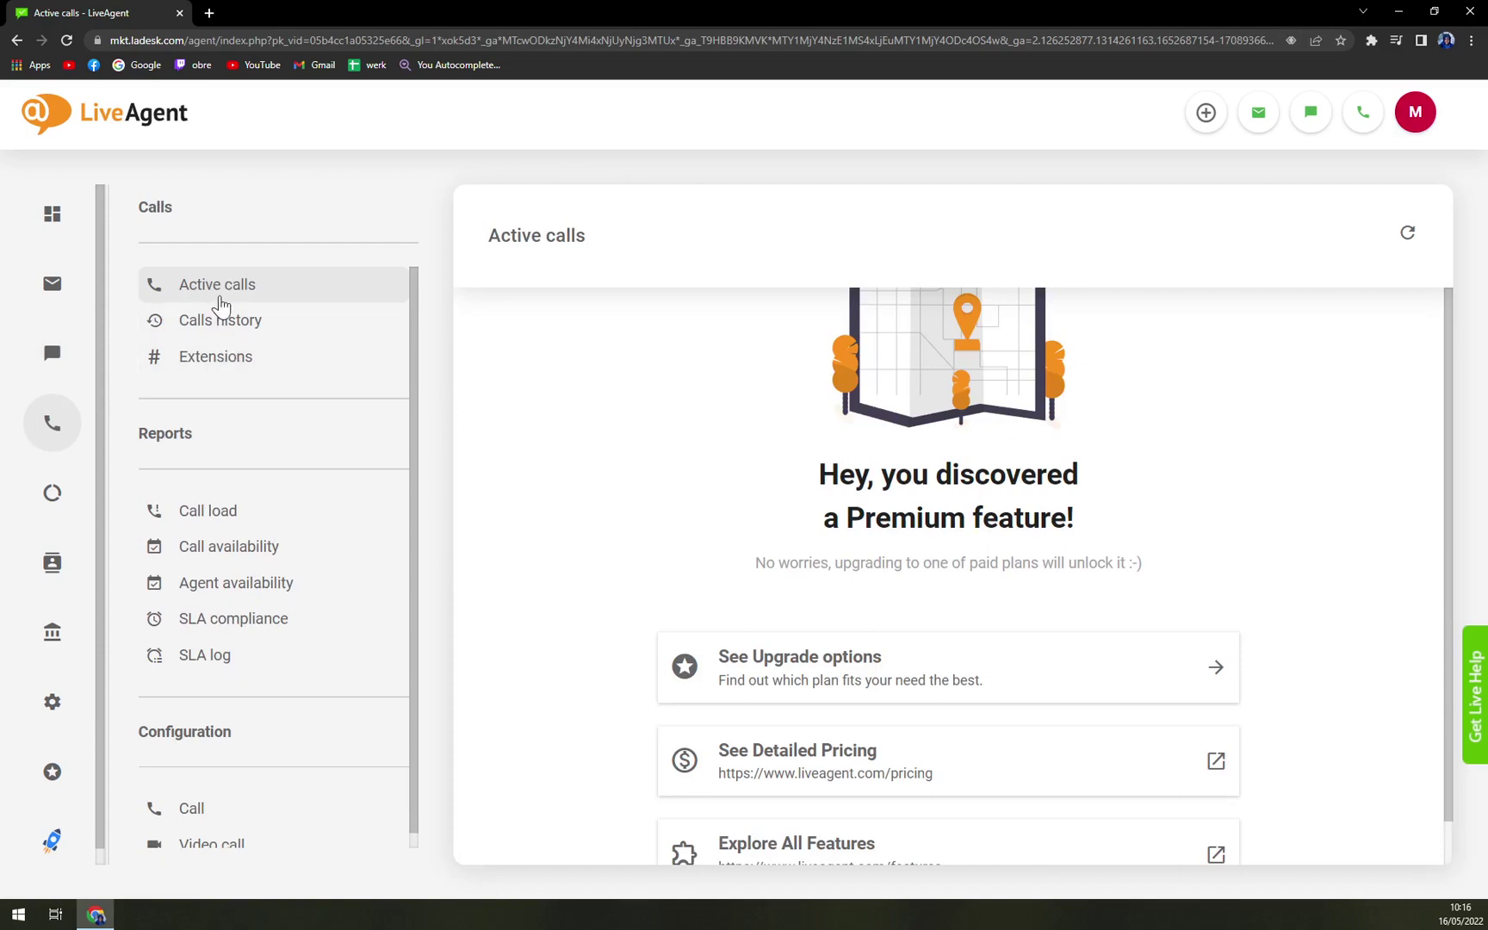
pyautogui.click(282, 327)
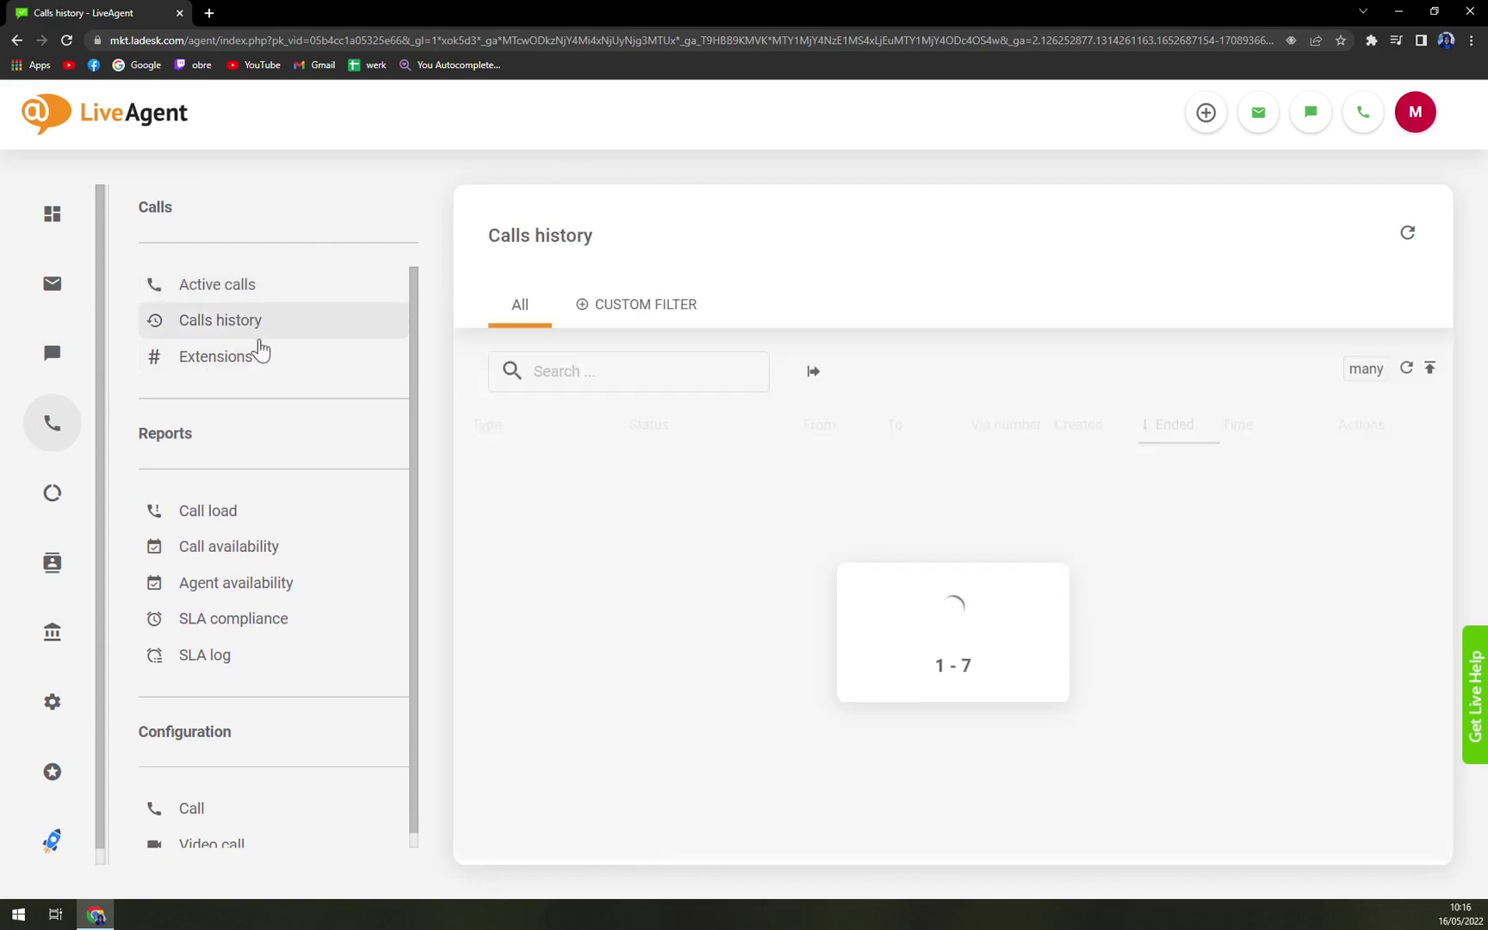
pyautogui.click(266, 361)
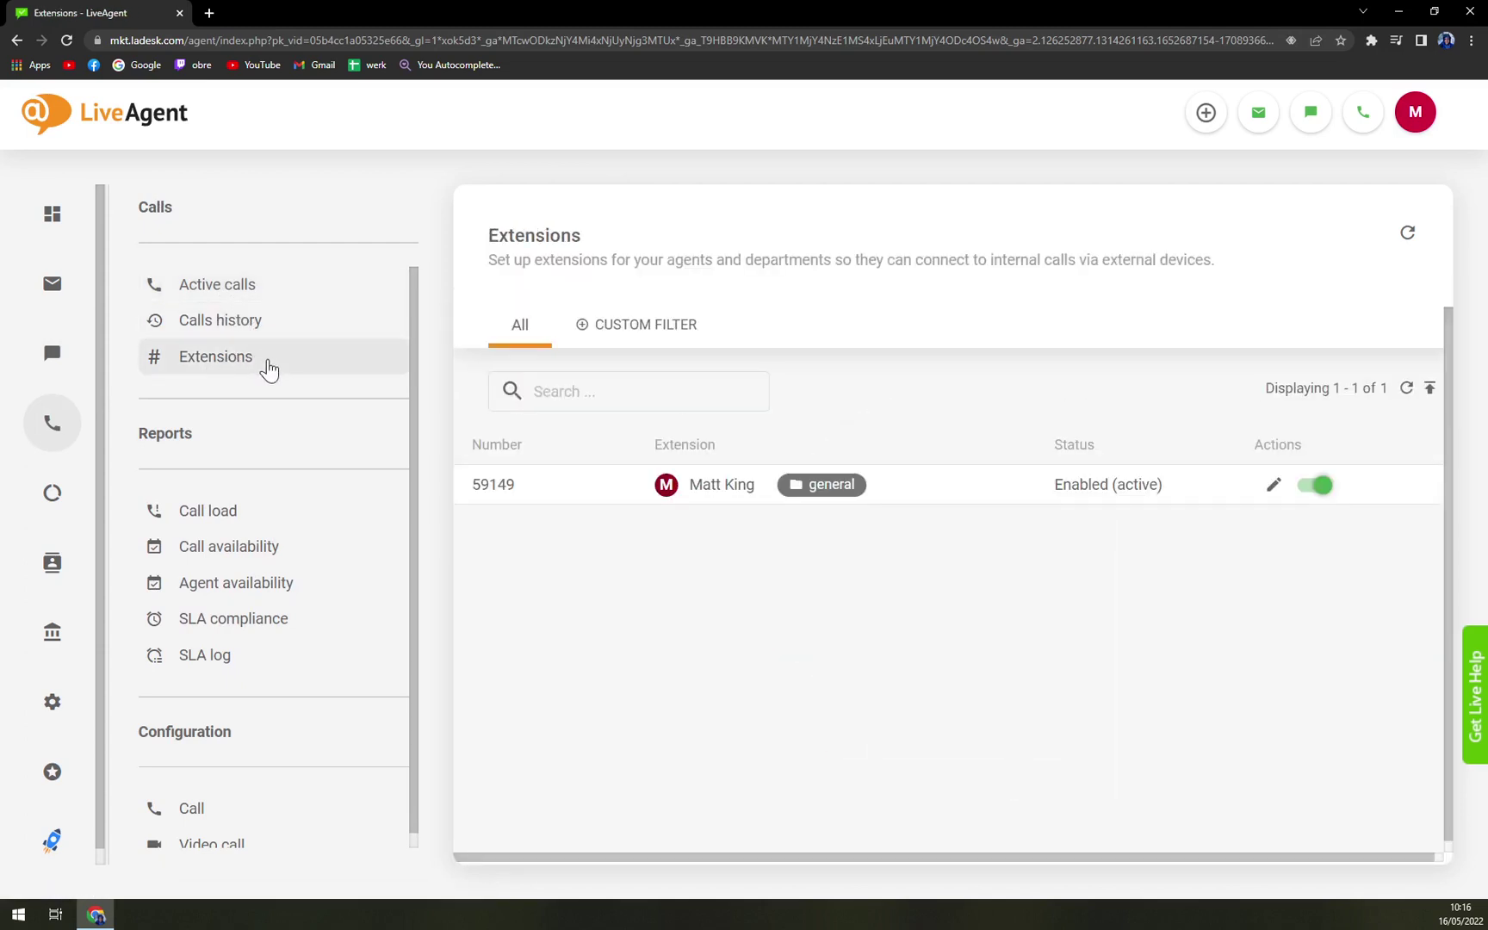
pyautogui.click(233, 285)
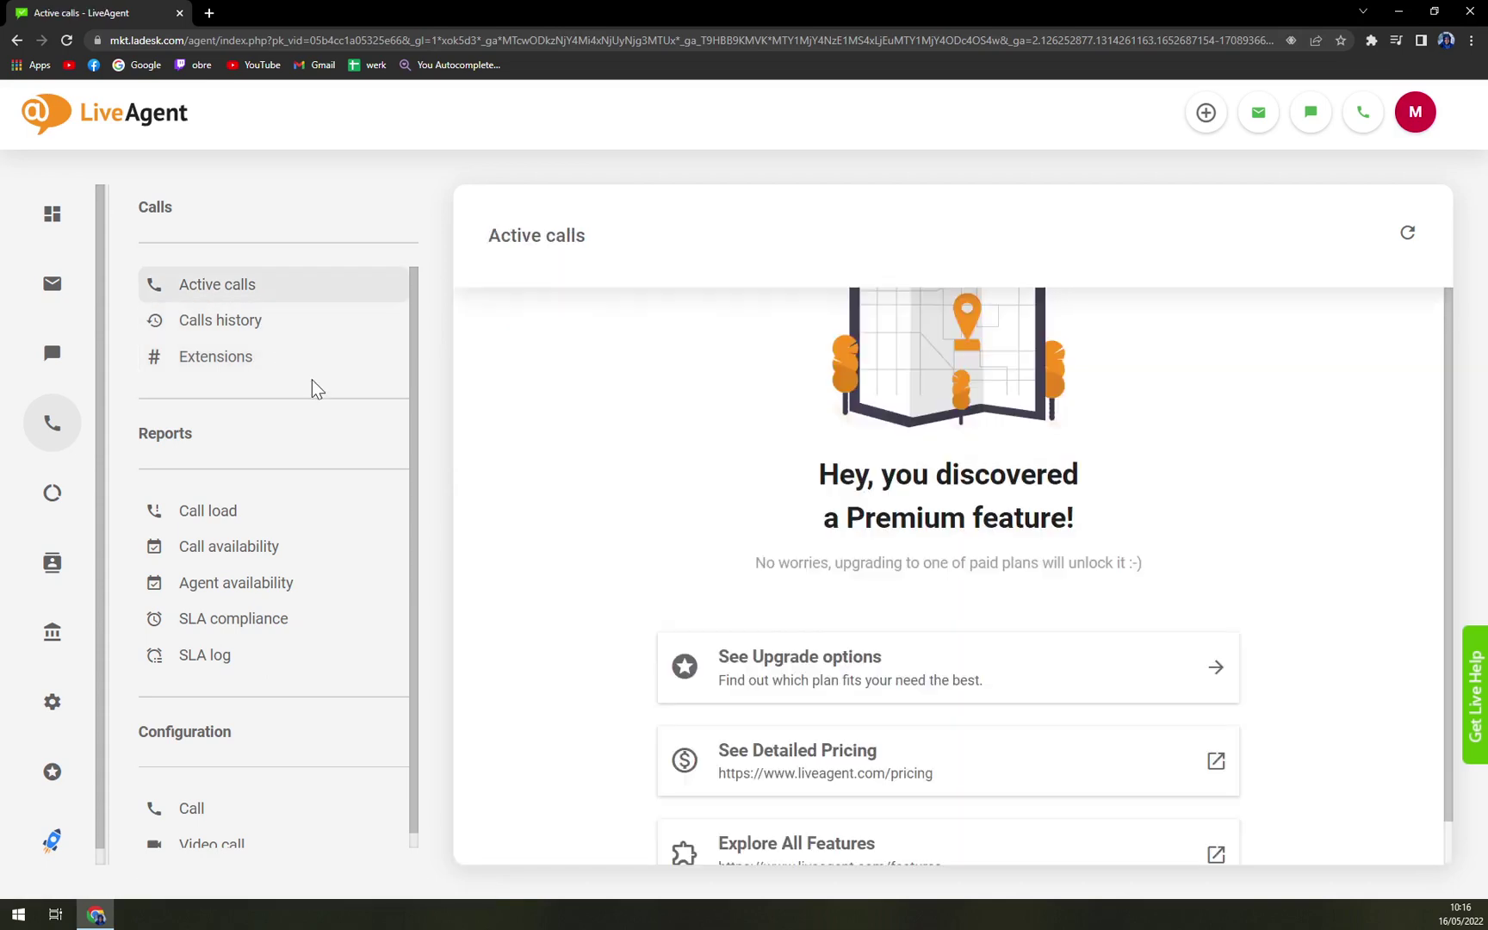
# - View the analytics overview, return to the home dashboard and peek at the stats period dropdown
pyautogui.click(52, 488)
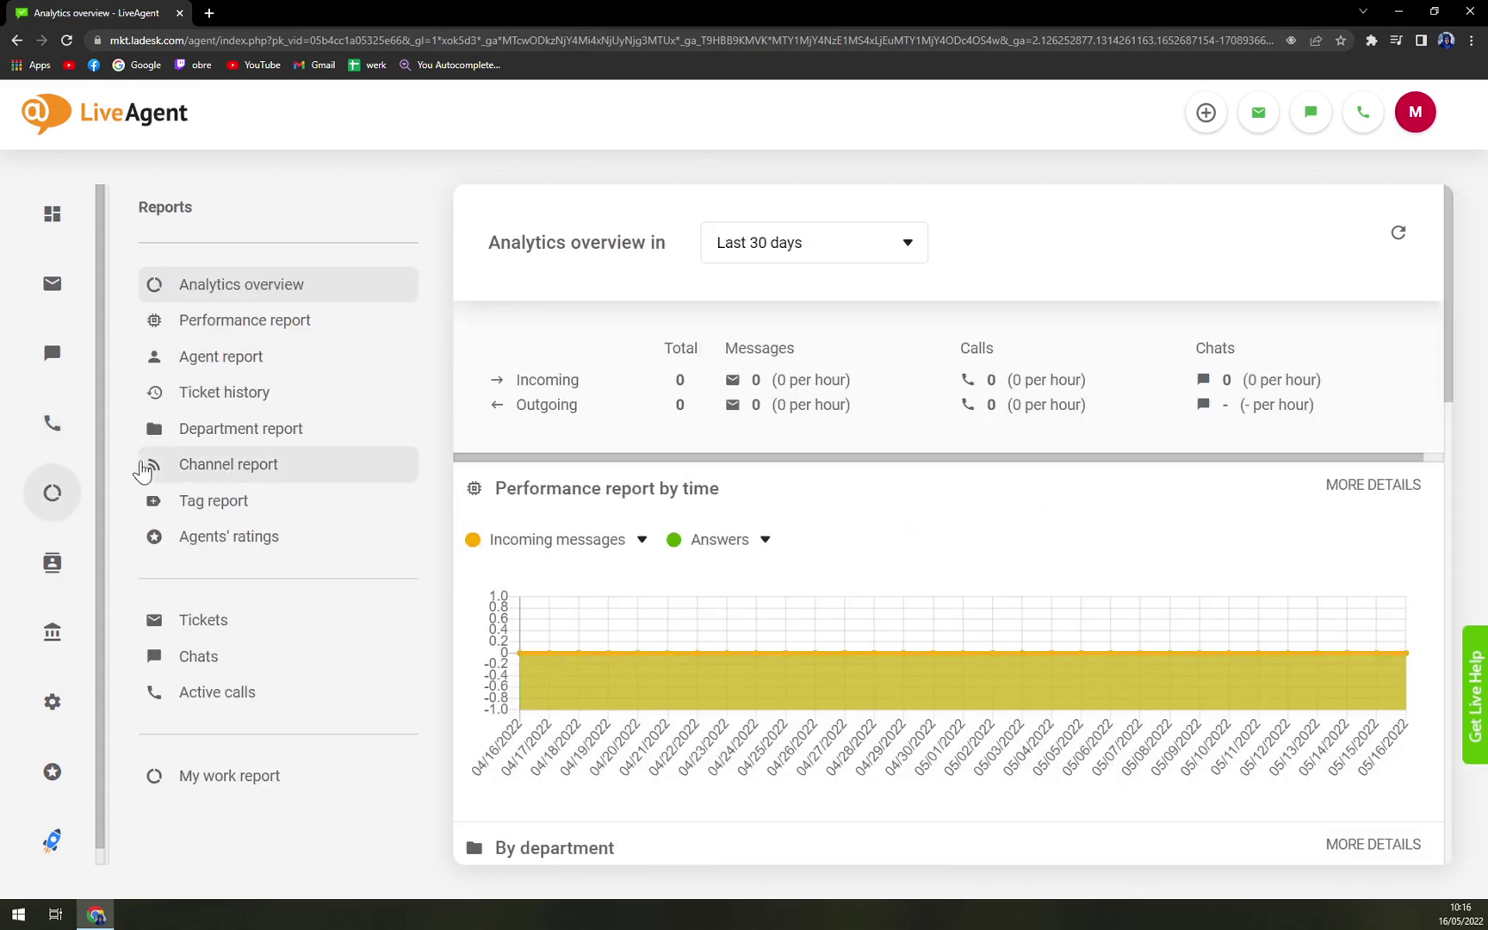
pyautogui.click(43, 235)
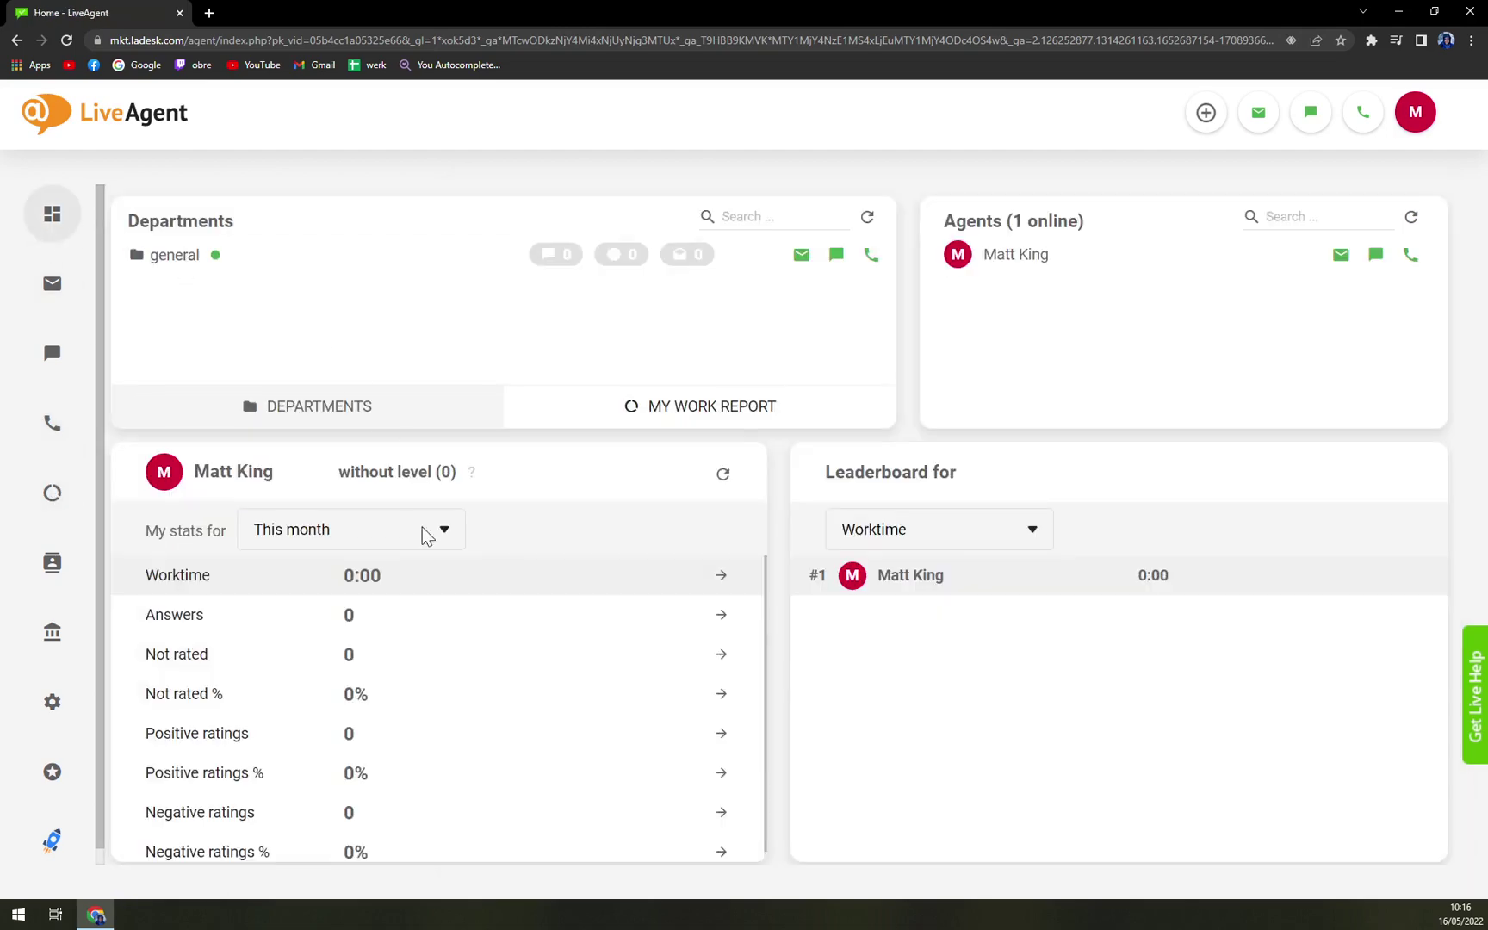
pyautogui.scroll(-1, 393, 611)
pyautogui.scroll(1, 395, 616)
pyautogui.scroll(-1, 180, 711)
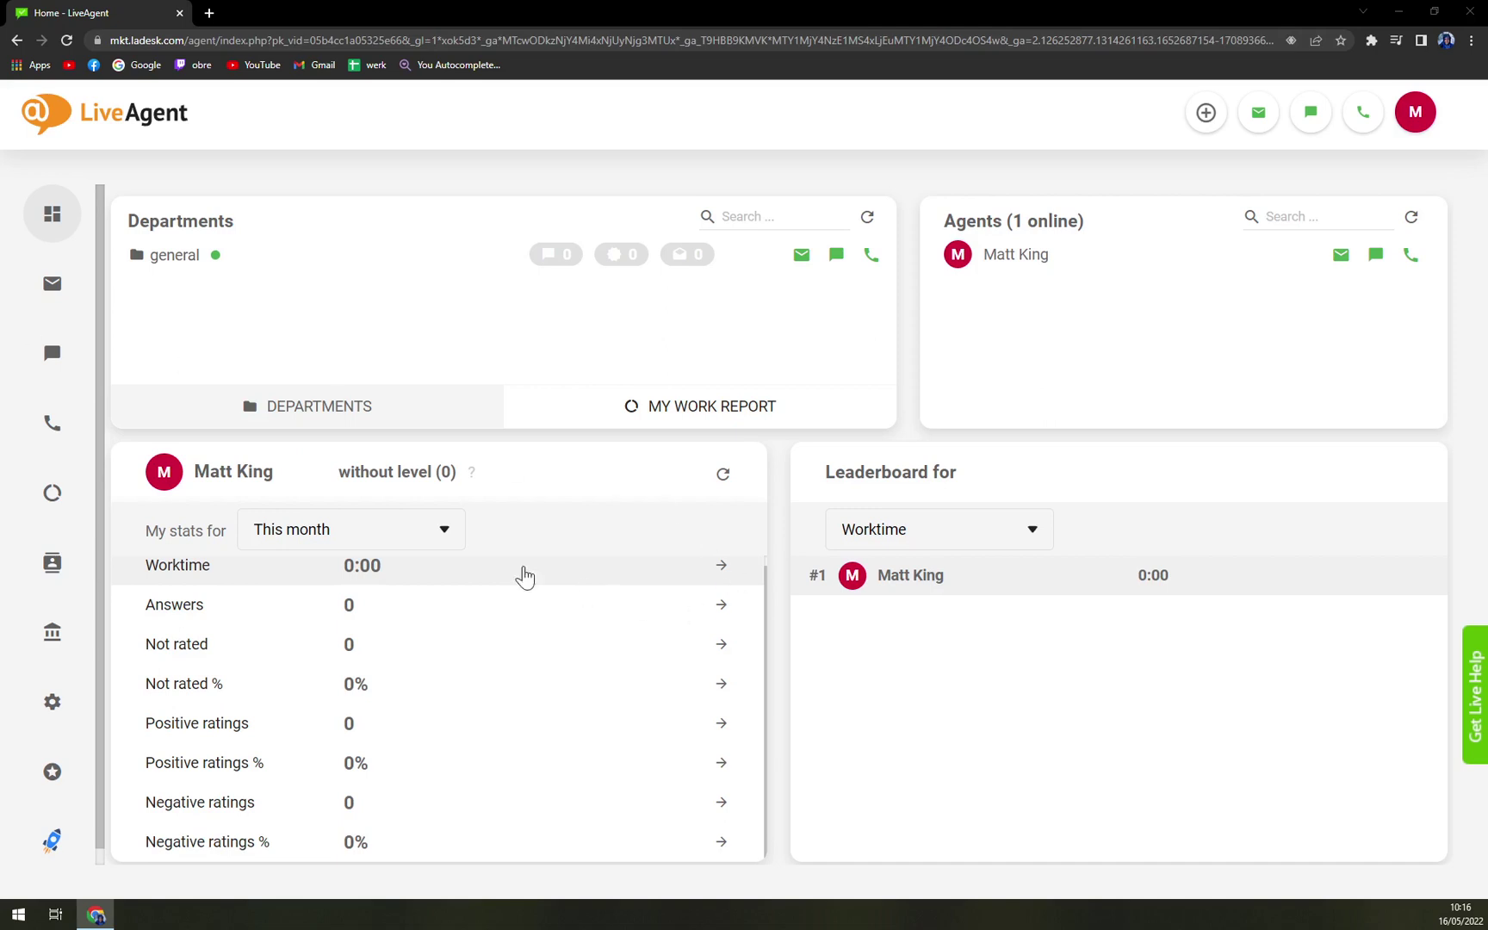
pyautogui.doubleClick(429, 542)
pyautogui.click(488, 547)
# - Use the header + button to show the new ticket, article and call creation choices
pyautogui.click(1207, 116)
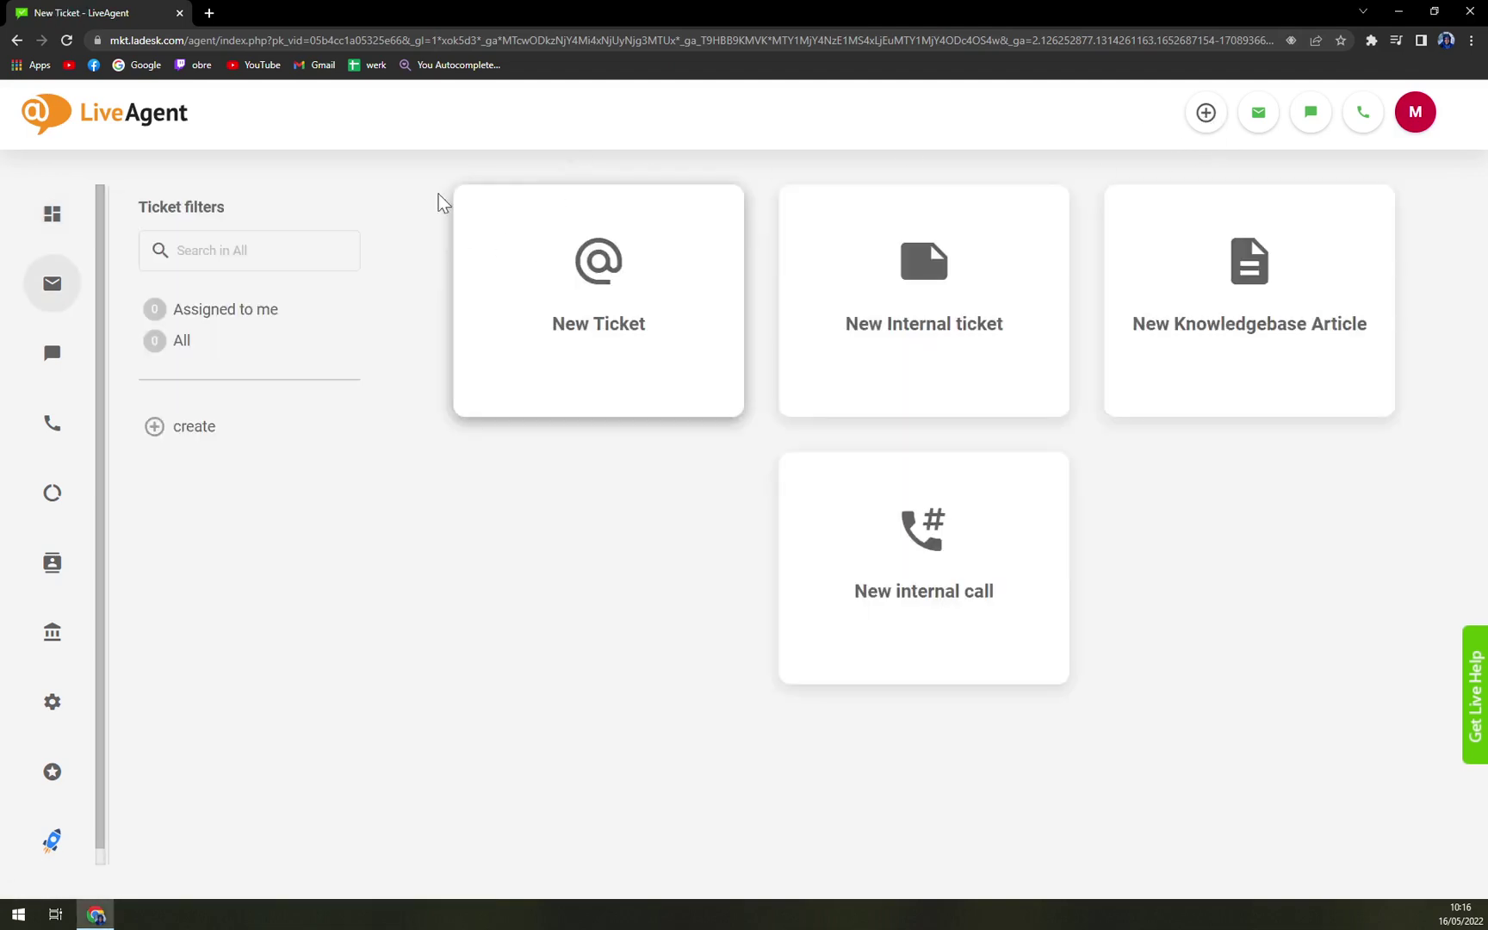